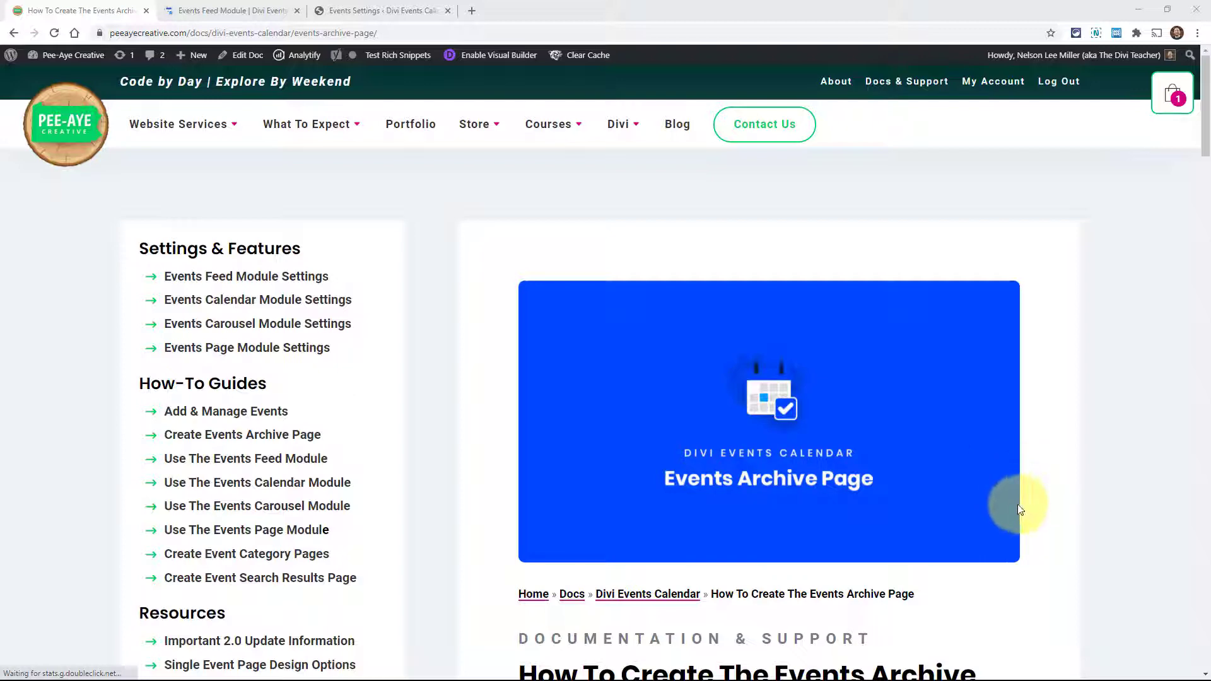
Go to the events demo site's main events page at /demo-1/events
scroll(1015, 508, "down", 1)
scroll(1014, 512, "down", 3)
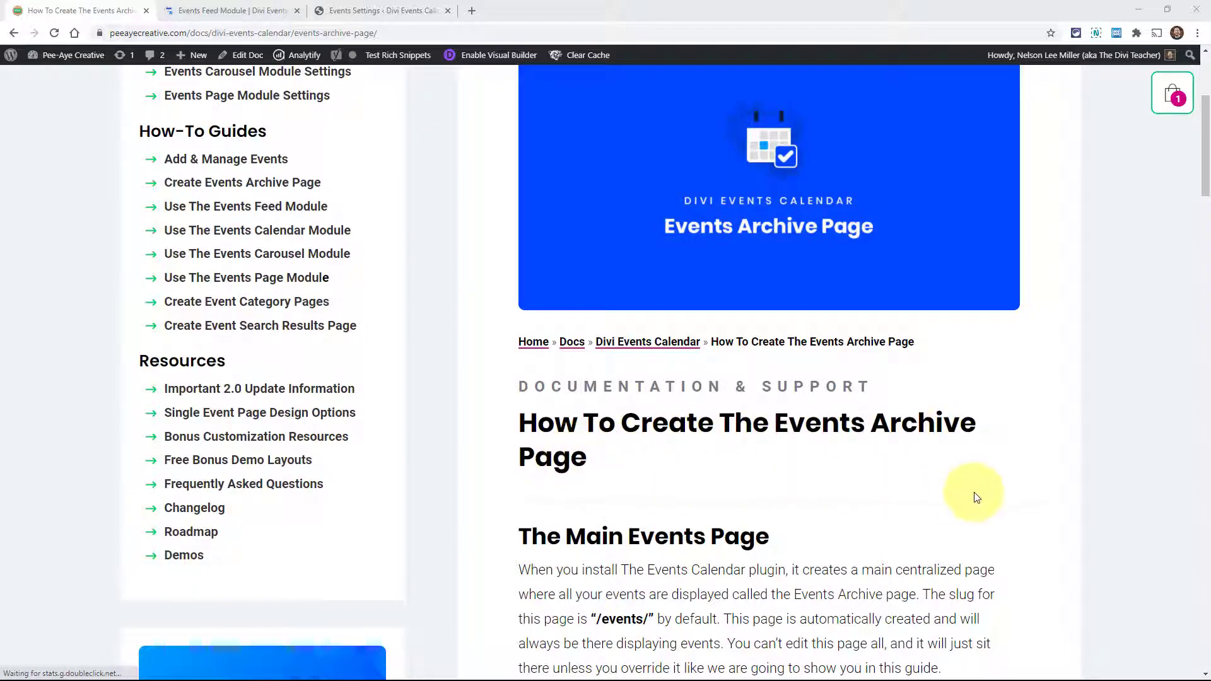
scroll(988, 501, "down", 1)
scroll(987, 507, "down", 14)
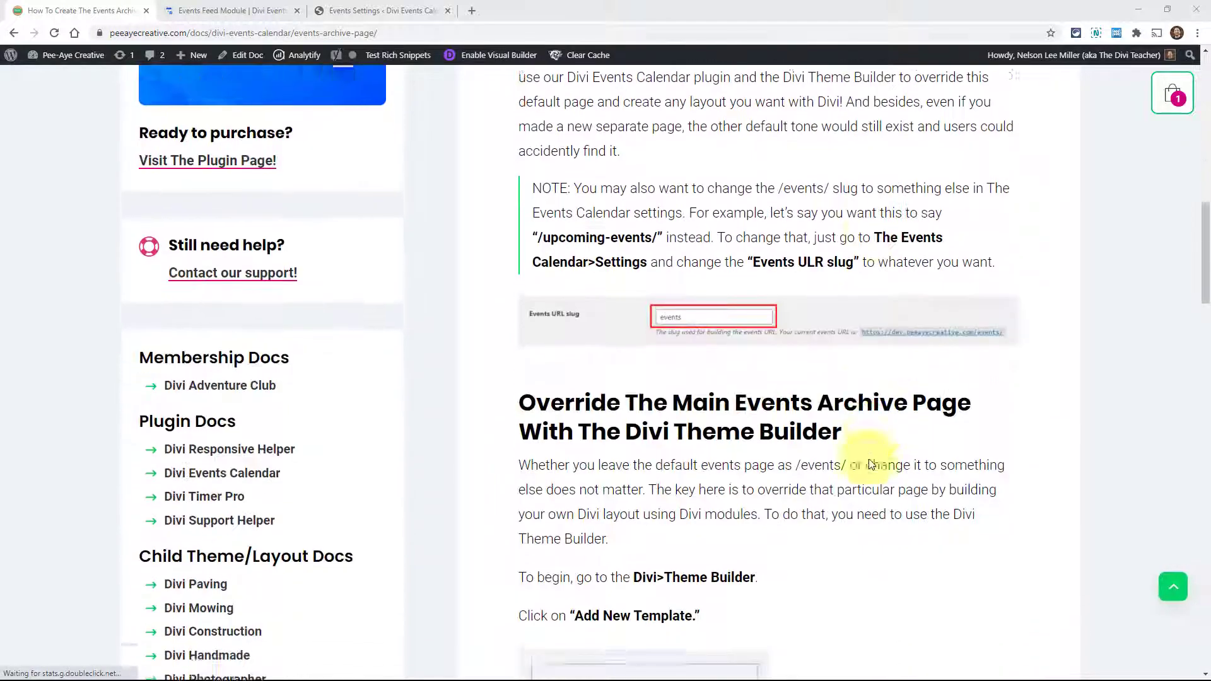
scroll(870, 465, "down", 9)
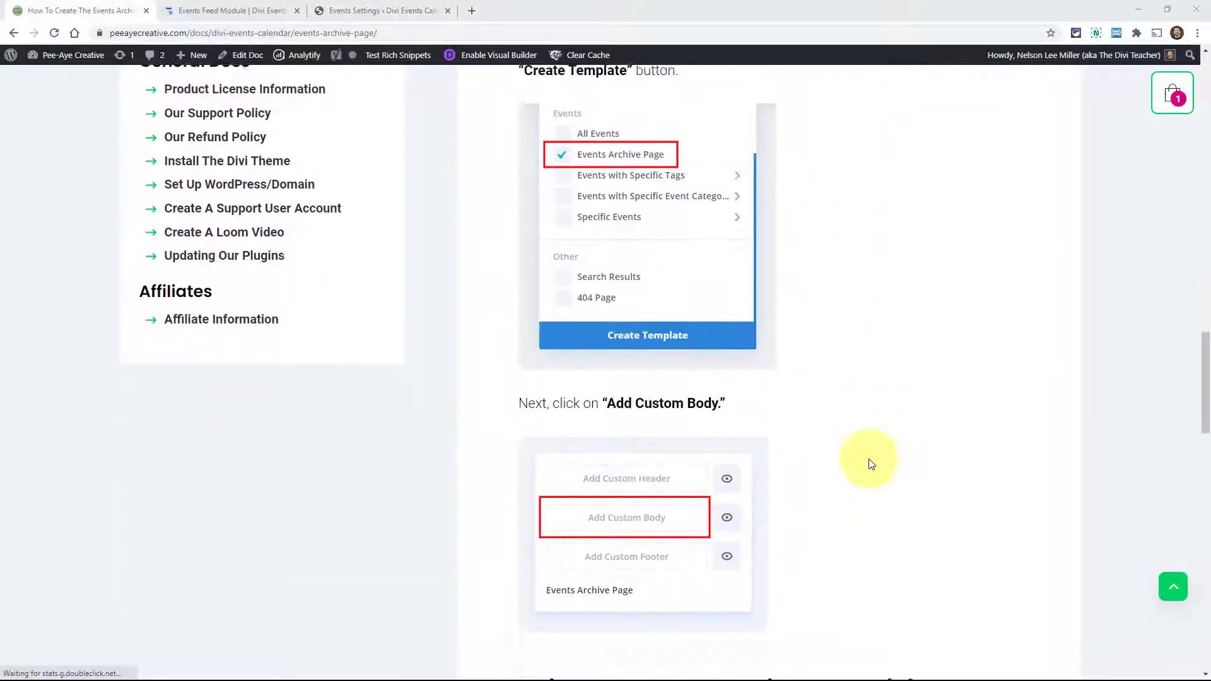
scroll(870, 464, "up", 16)
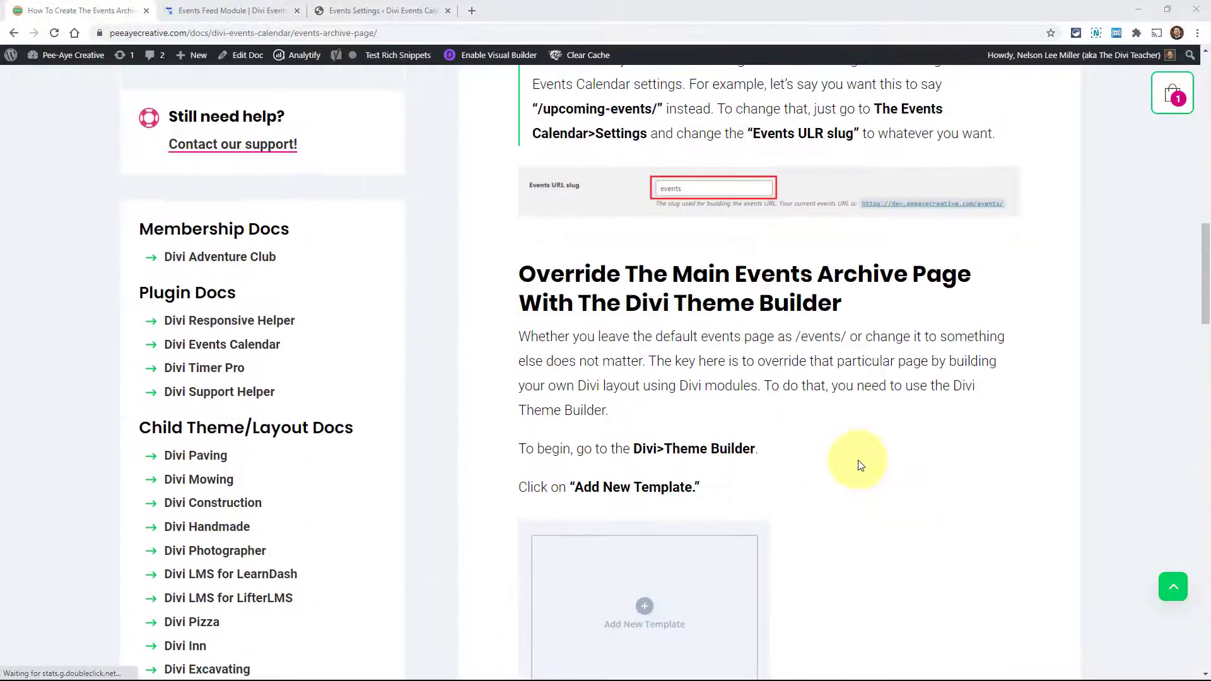
scroll(859, 465, "up", 6)
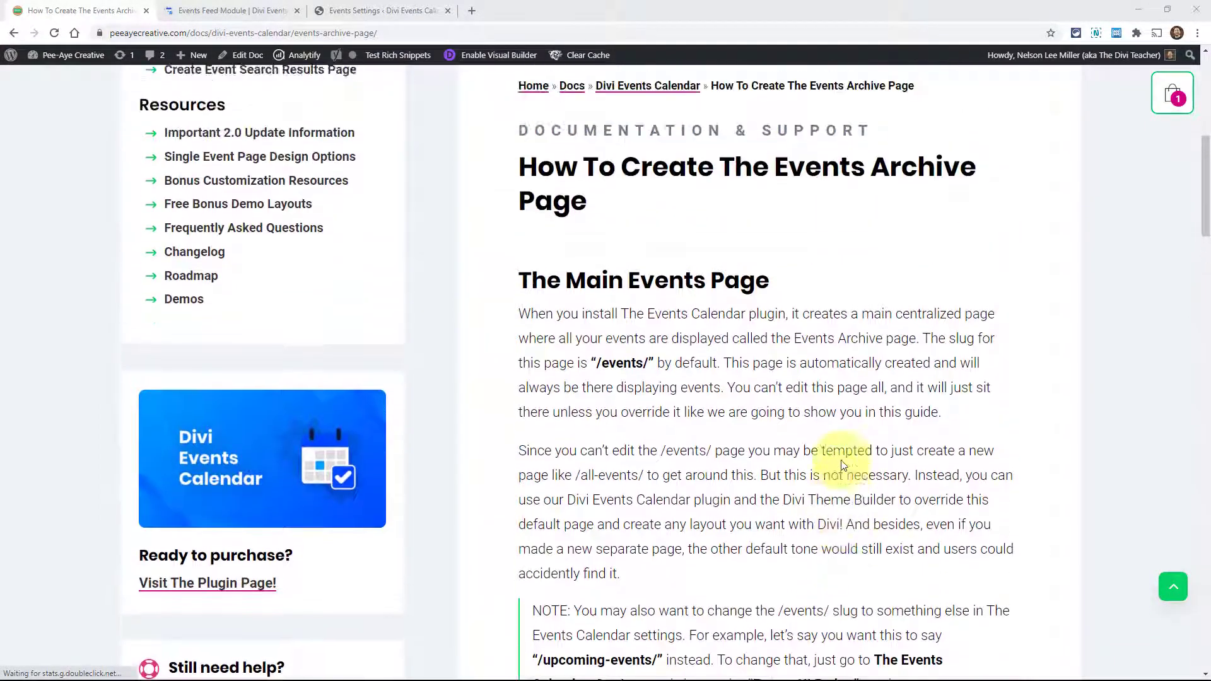
scroll(841, 465, "up", 5)
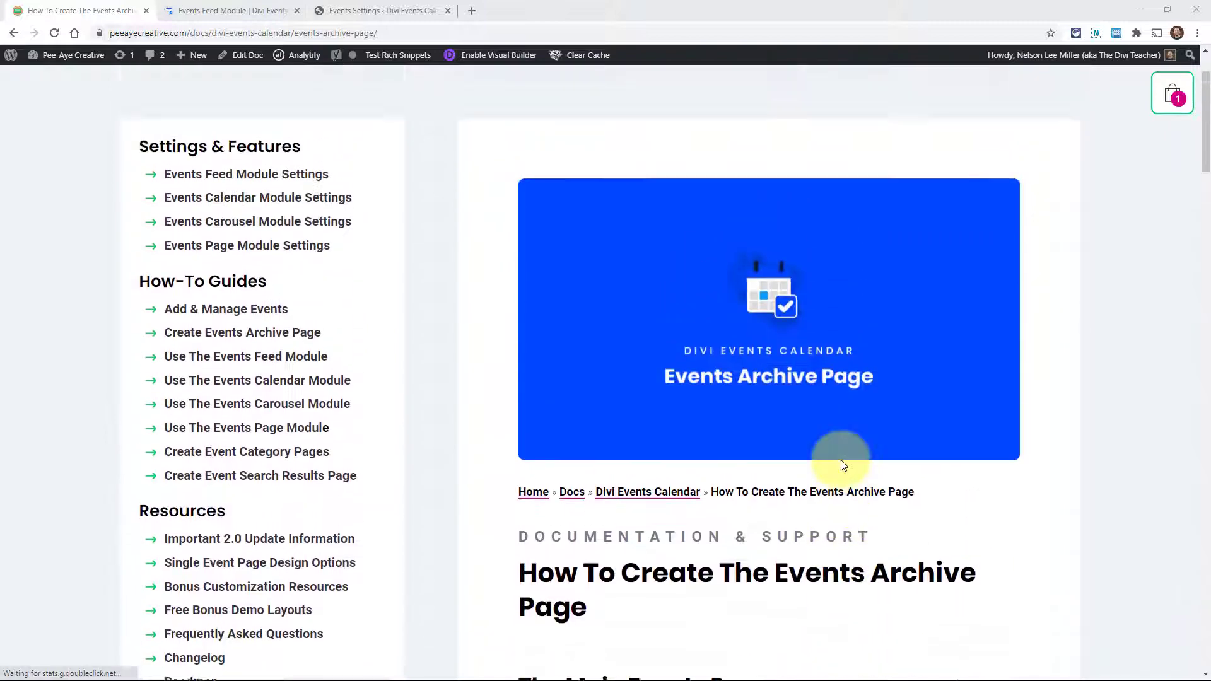
scroll(844, 465, "up", 1)
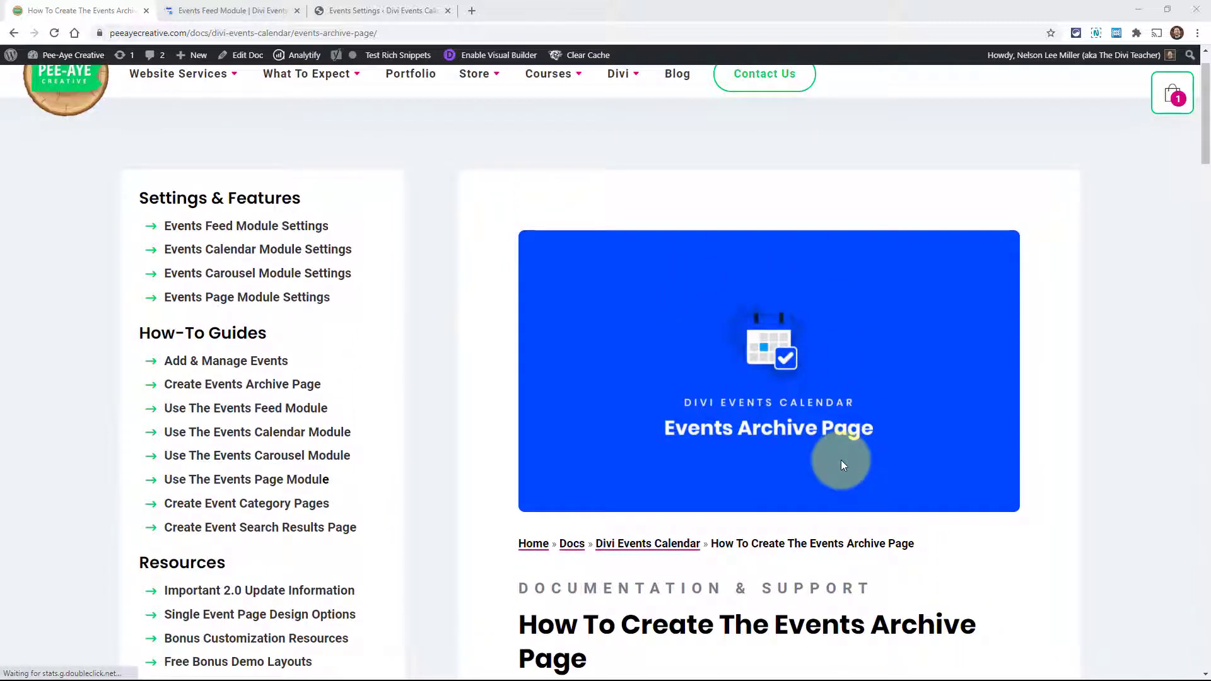
scroll(842, 464, "down", 5)
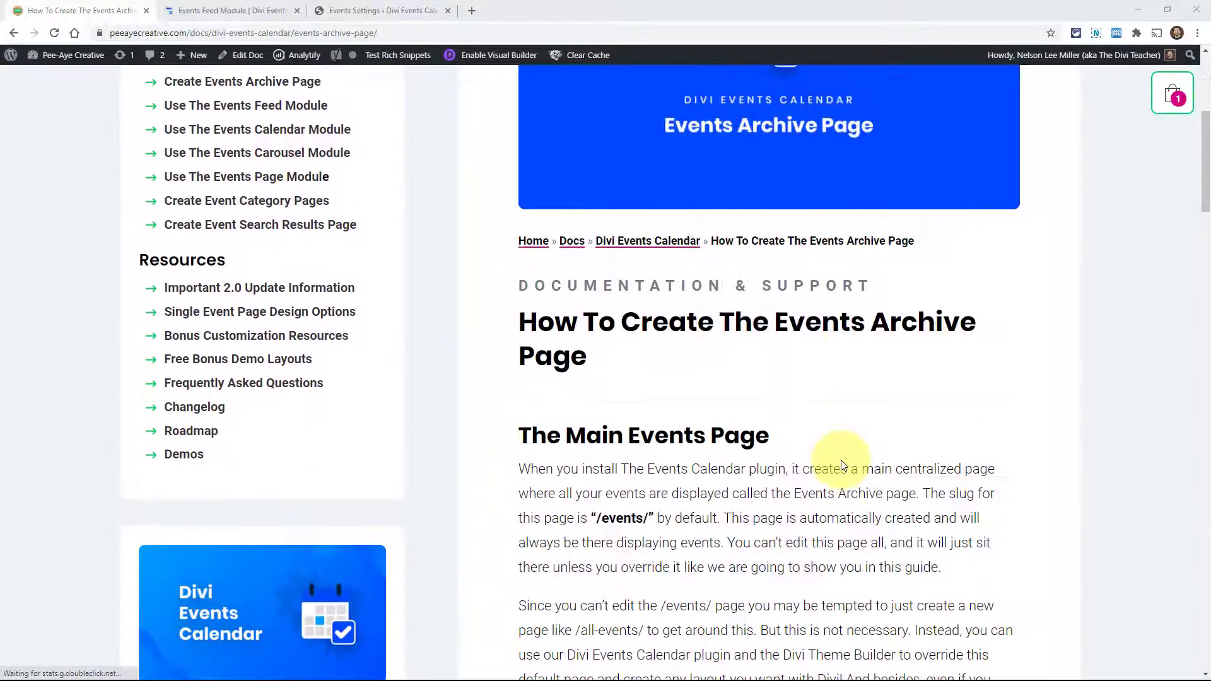
scroll(843, 465, "down", 2)
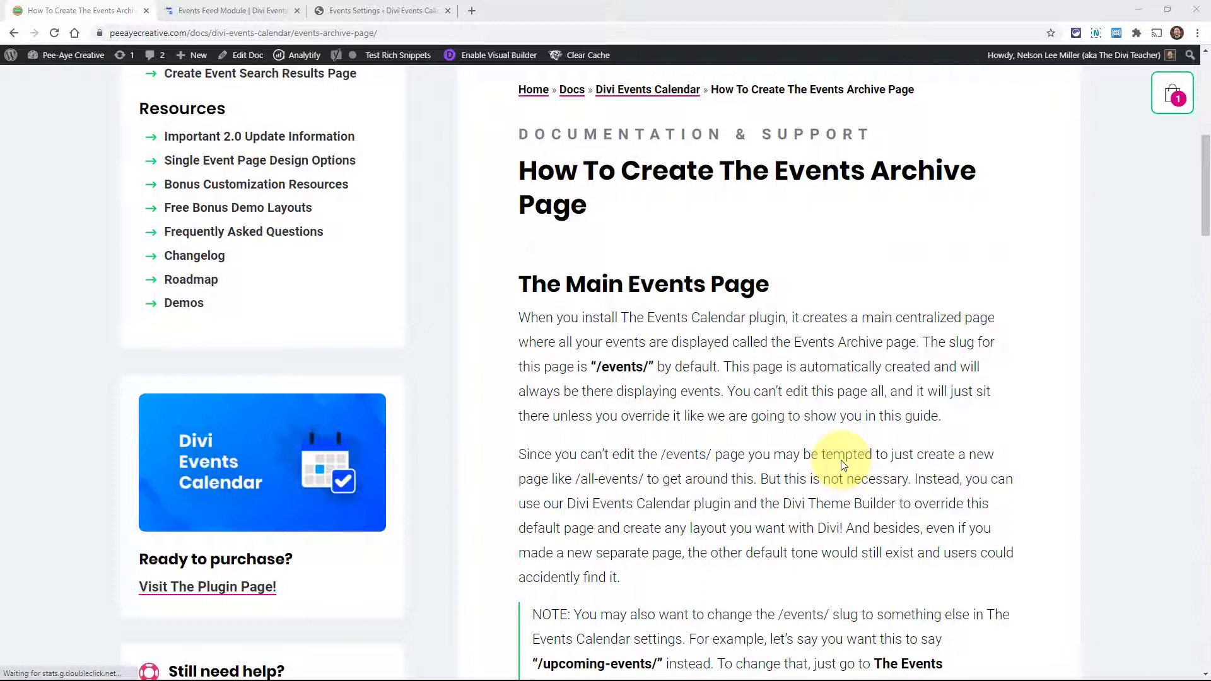
scroll(843, 465, "down", 1)
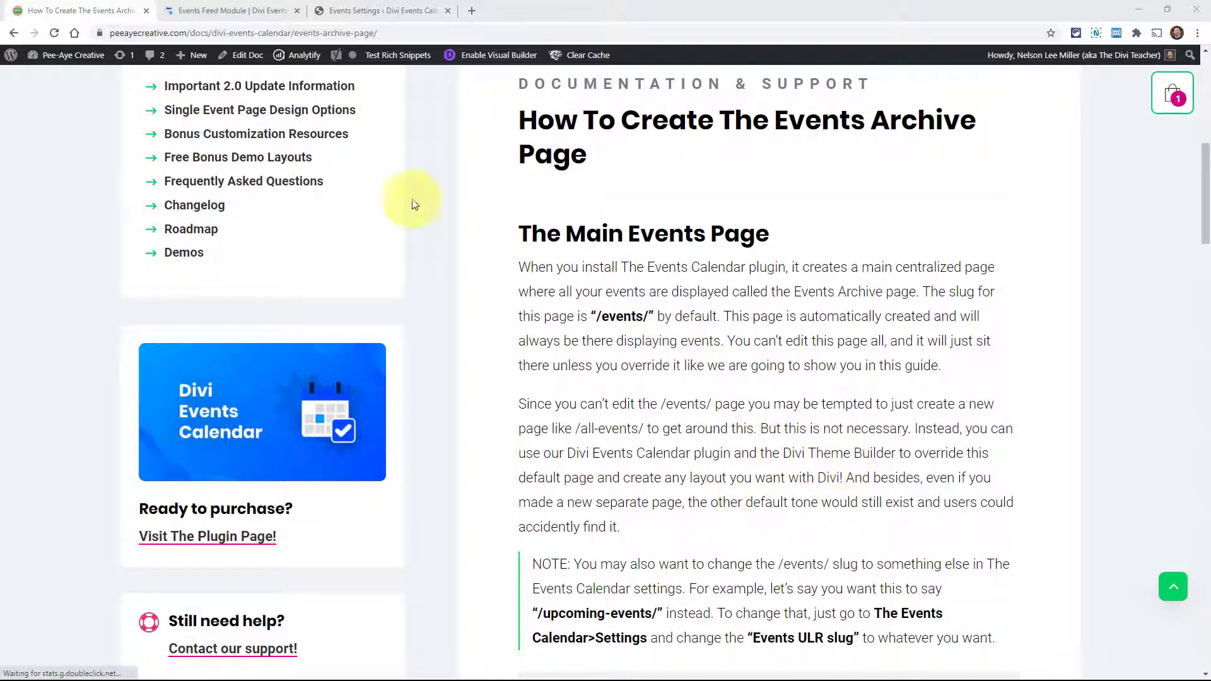
left_click(226, 14)
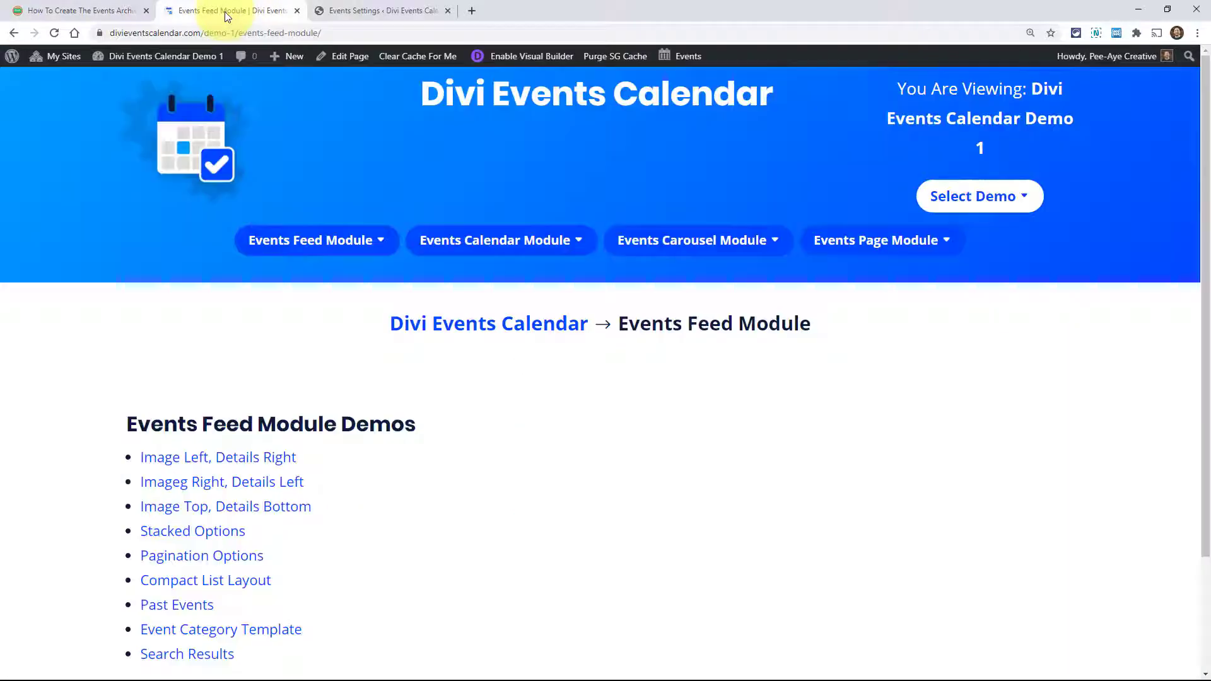
left_click(264, 34)
left_click_drag(307, 37, 378, 28)
key("BackSpace")
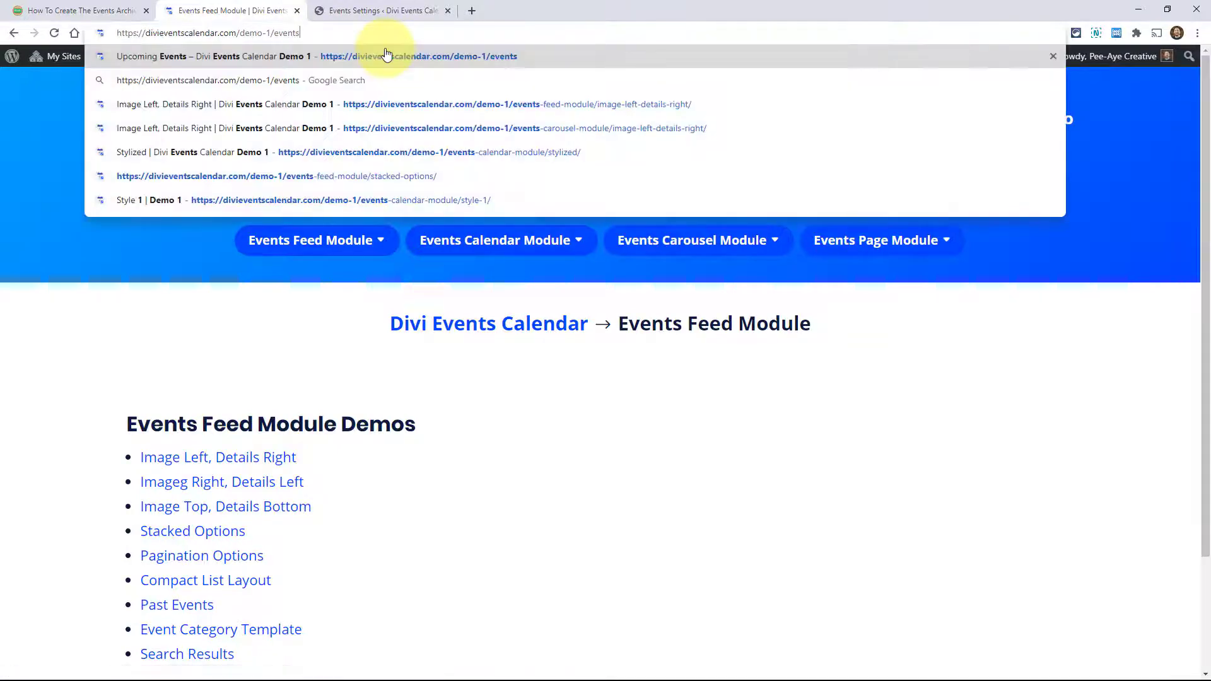
left_click(386, 56)
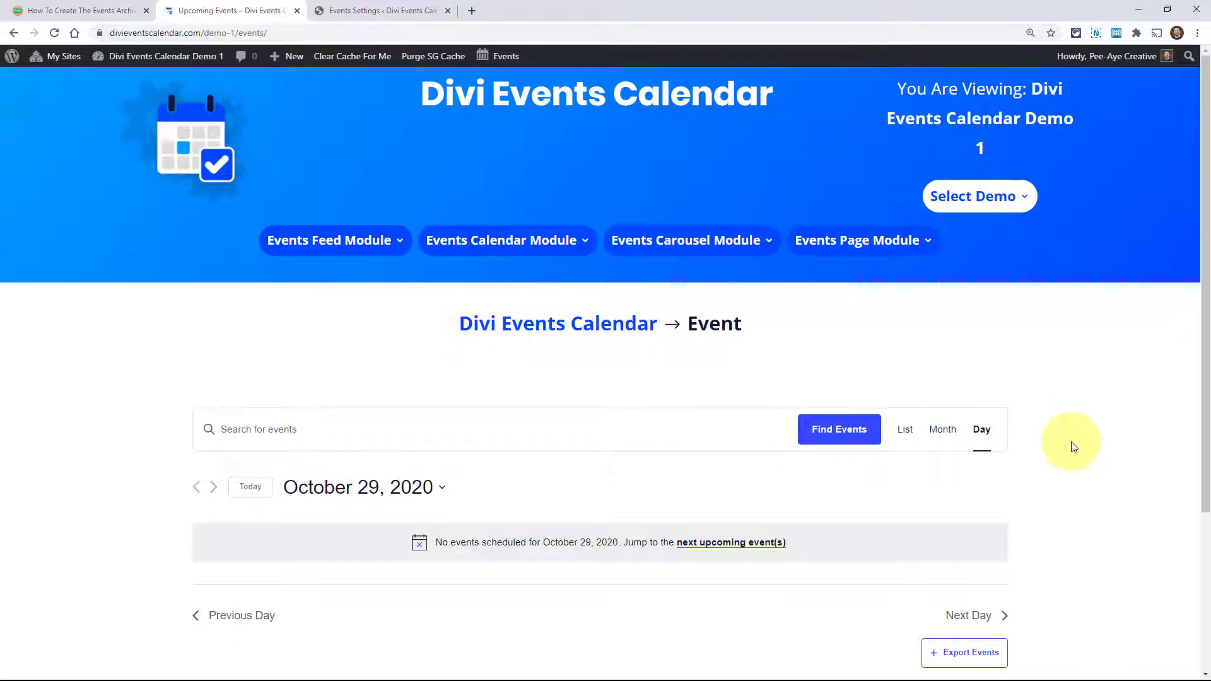
Switch the events view to Month, then to List, and review the listed events
scroll(1073, 451, "down", 3)
scroll(1066, 454, "up", 2)
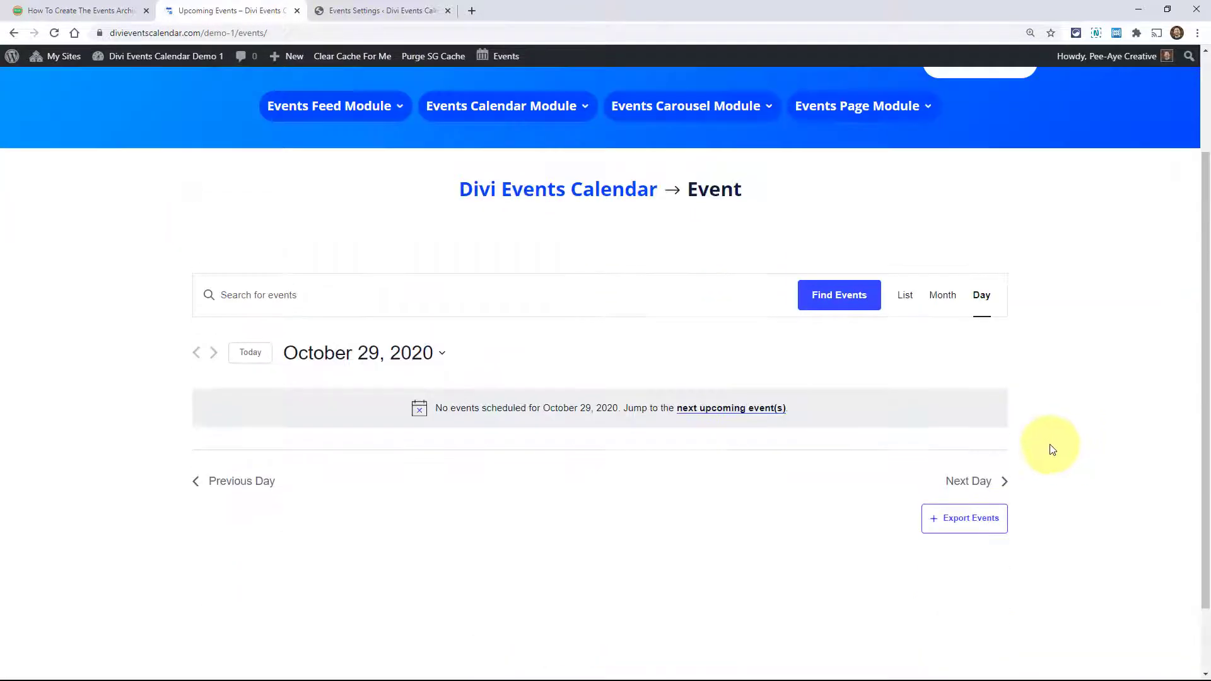
scroll(1053, 449, "up", 3)
scroll(1052, 449, "down", 3)
scroll(1052, 449, "down", 1)
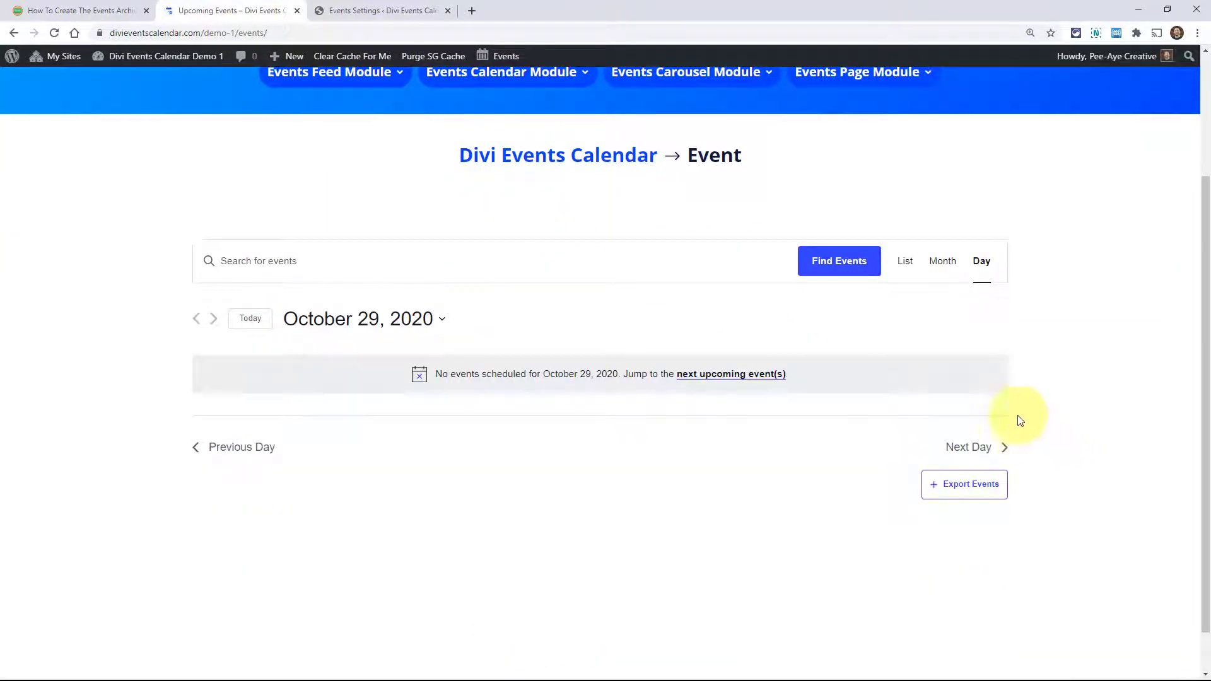
left_click(942, 262)
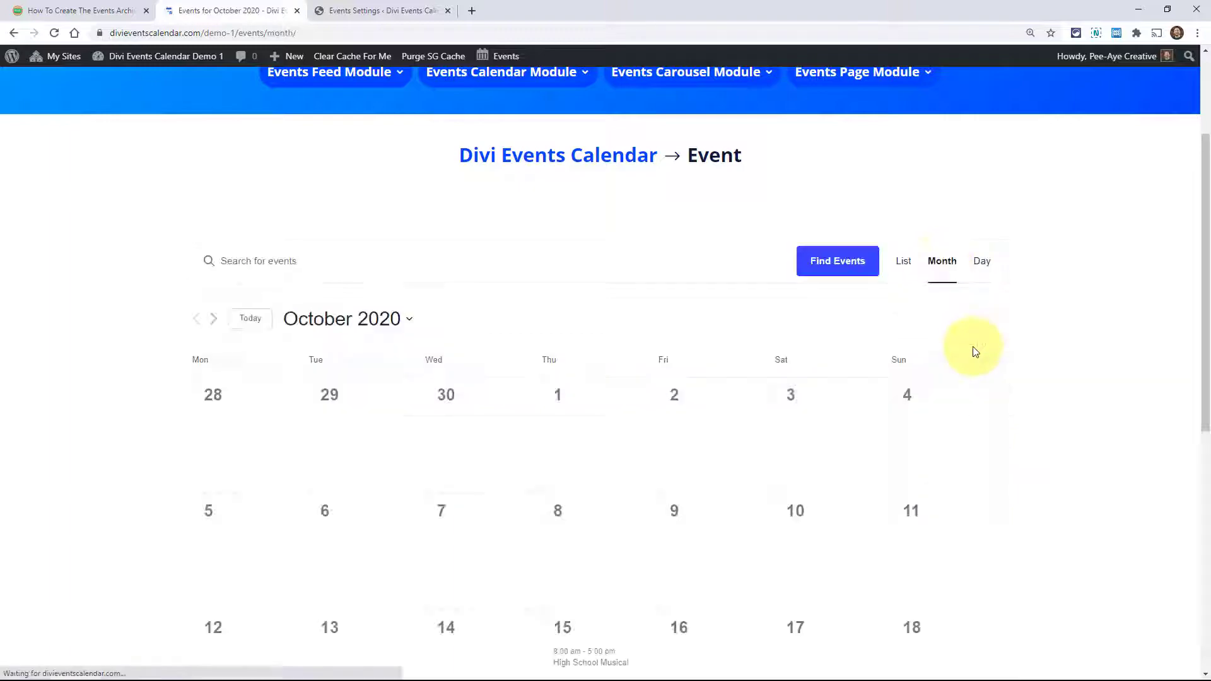
left_click(903, 265)
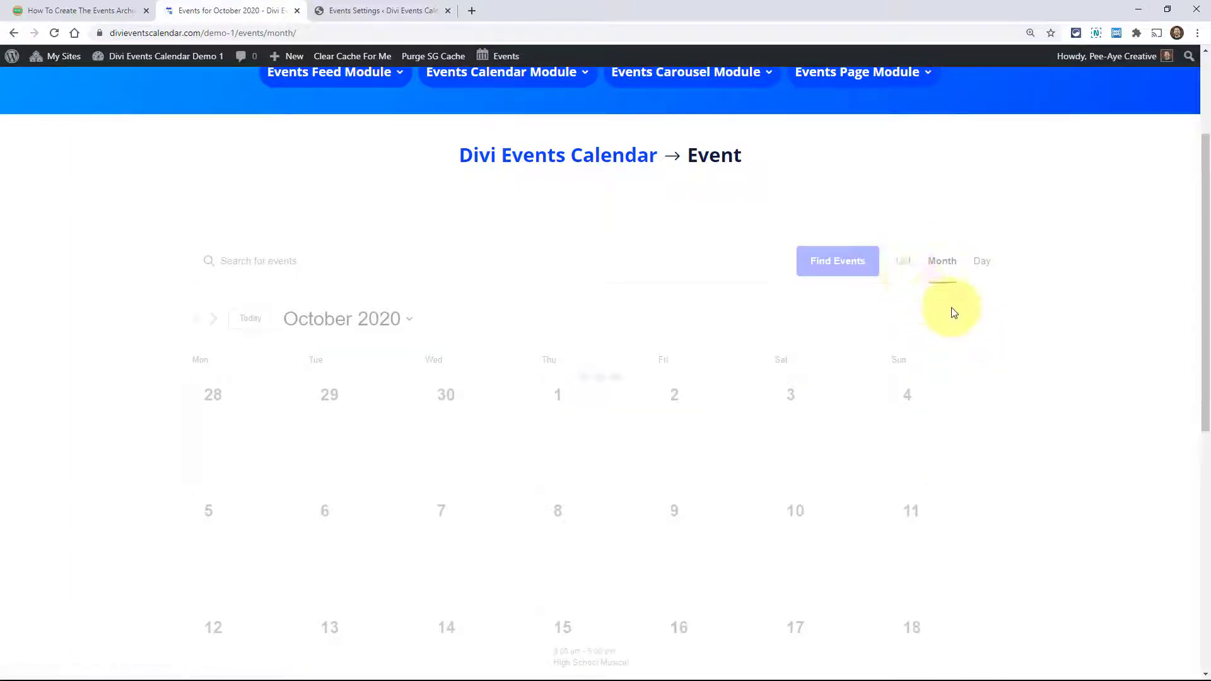
scroll(830, 341, "up", 3)
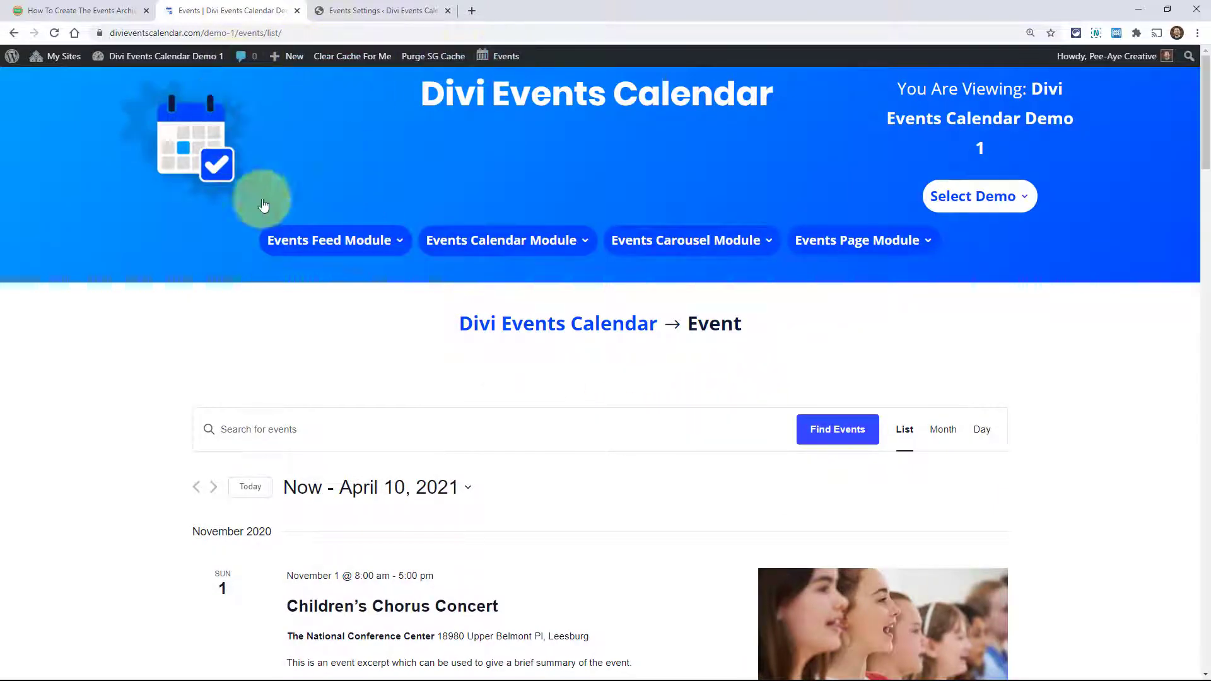
scroll(386, 384, "down", 4)
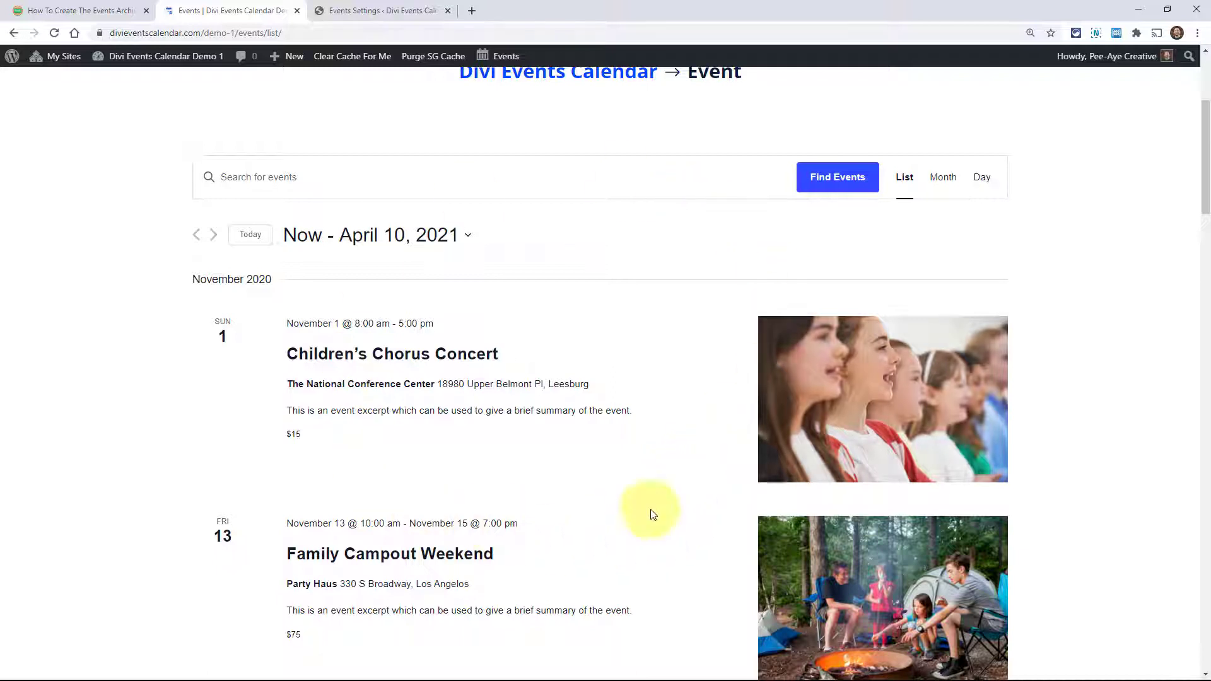
scroll(661, 418, "up", 4)
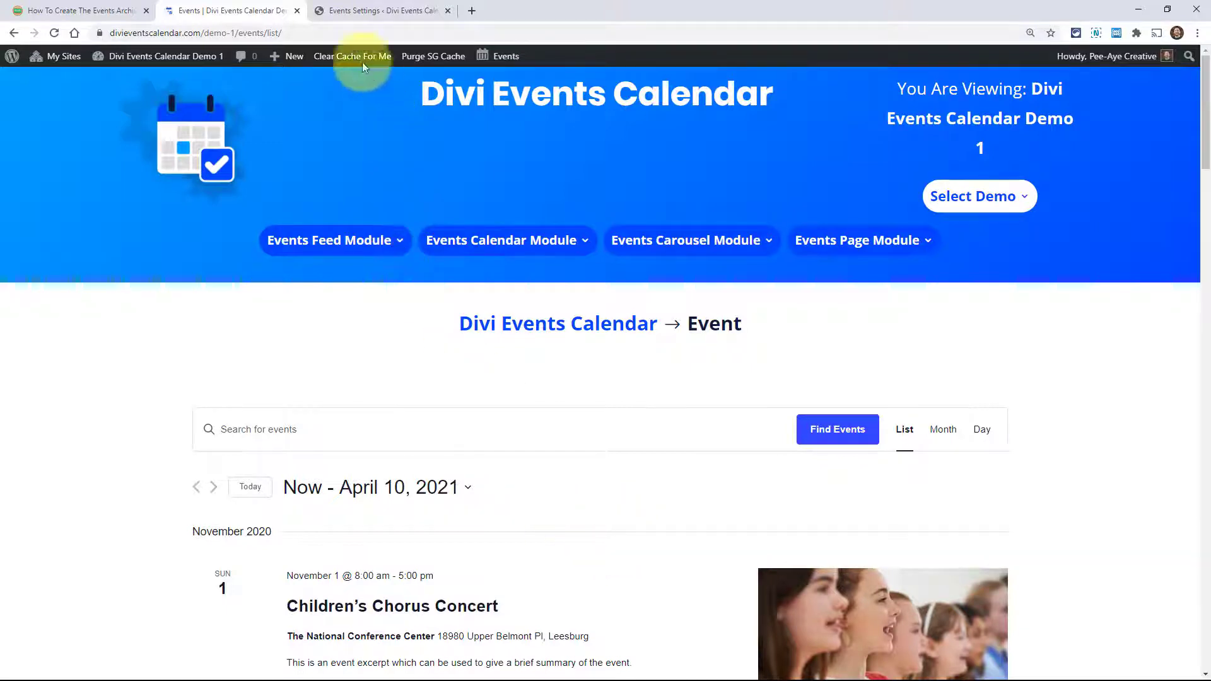
Go to the Events Settings page and scroll to the Events URL slug setting
left_click(346, 12)
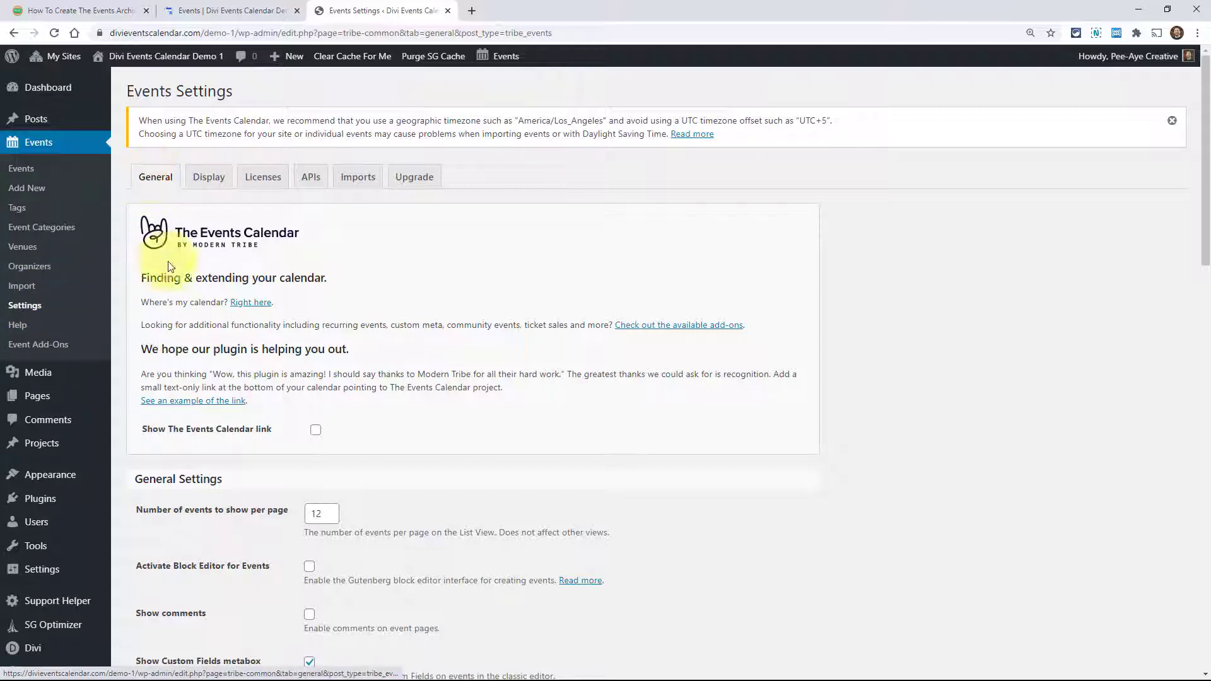
scroll(215, 494, "down", 1)
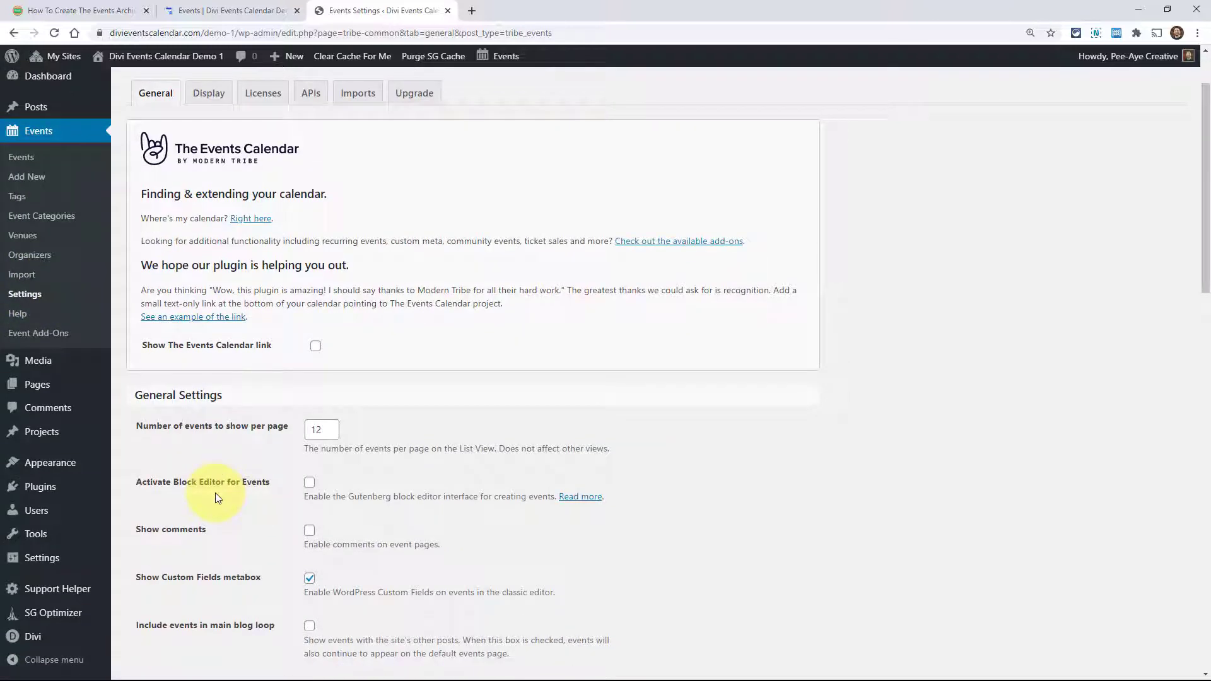
scroll(214, 493, "down", 5)
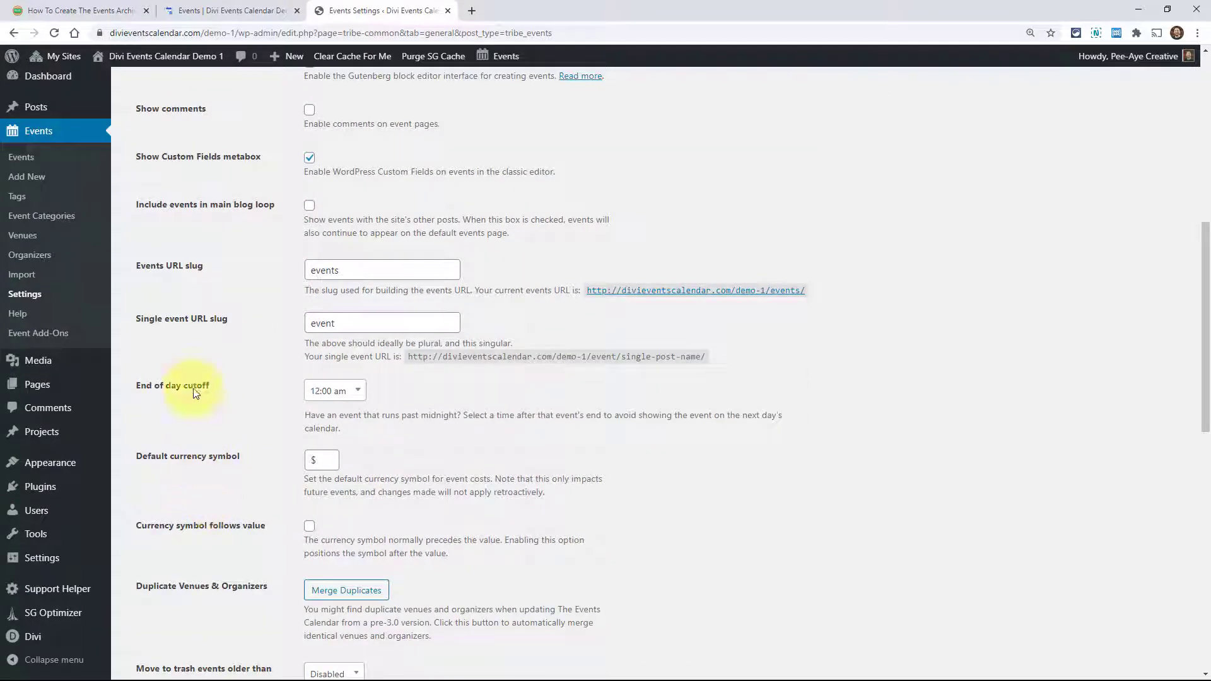
double_click(148, 265)
left_click(211, 279)
Highlight the Events URL slug and Single event URL slug settings, leaving the slug as 'events'
triple_click(212, 266)
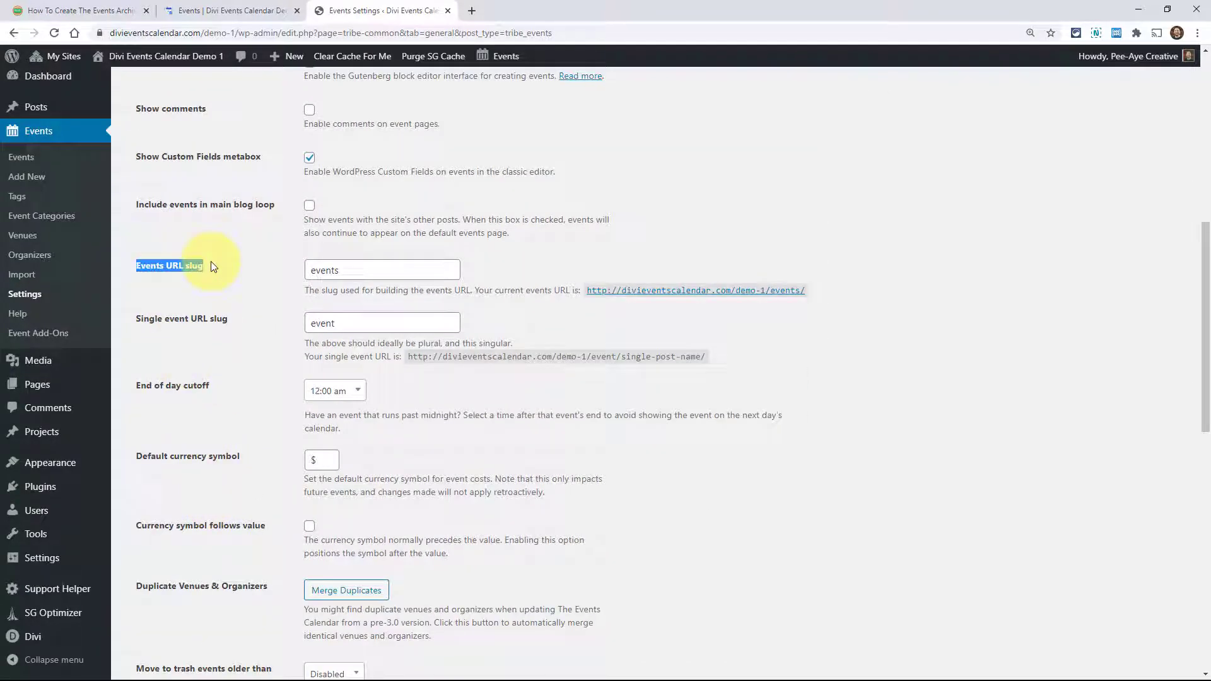
triple_click(208, 319)
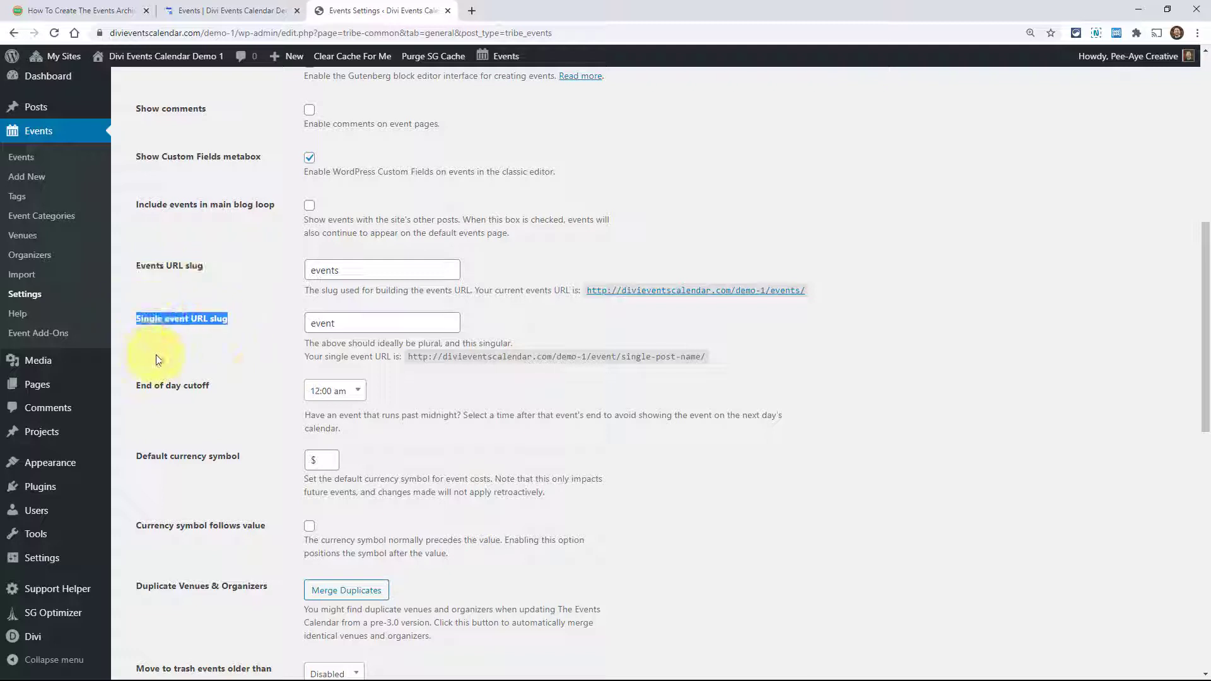
left_click(255, 326)
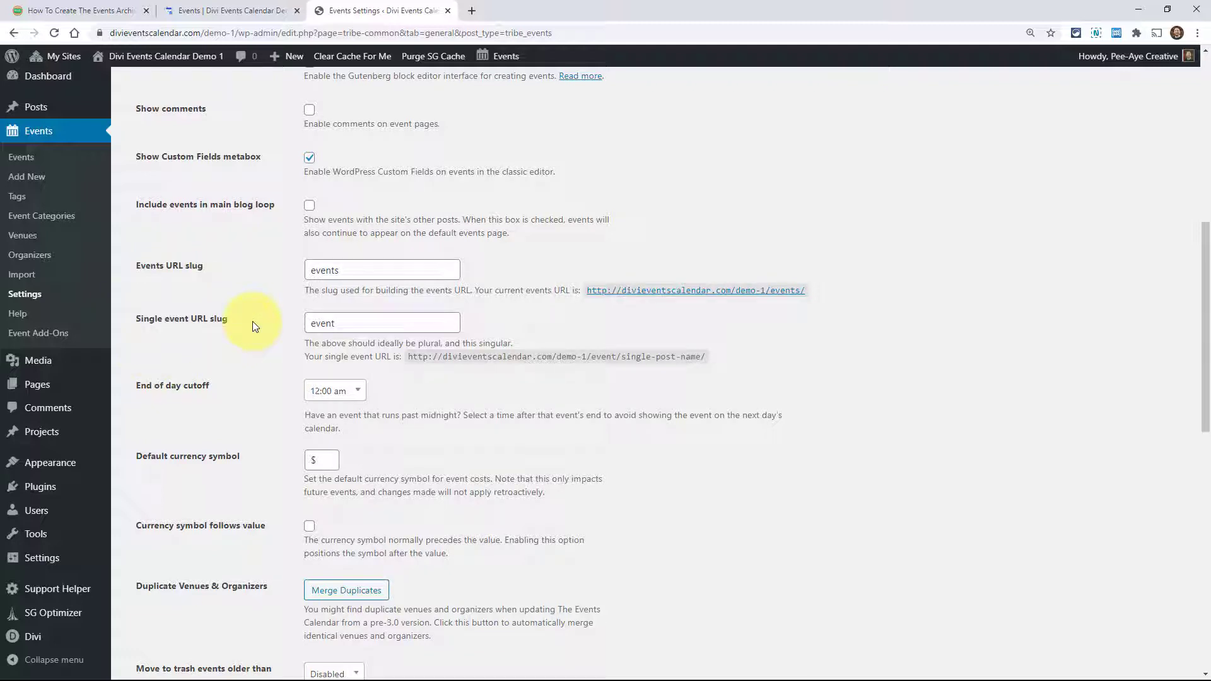
left_click(348, 271)
double_click(325, 270)
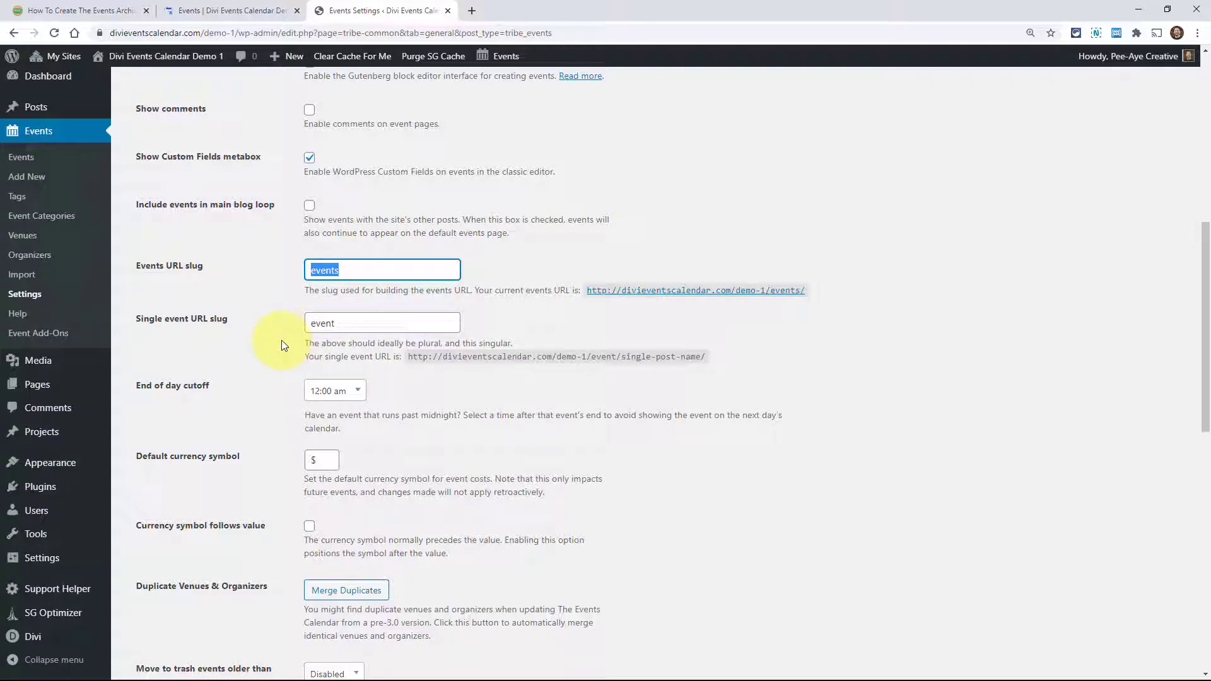
left_click(341, 271)
Read further down the documentation article, then return to the Events Calendar settings page
key("ctrl+1")
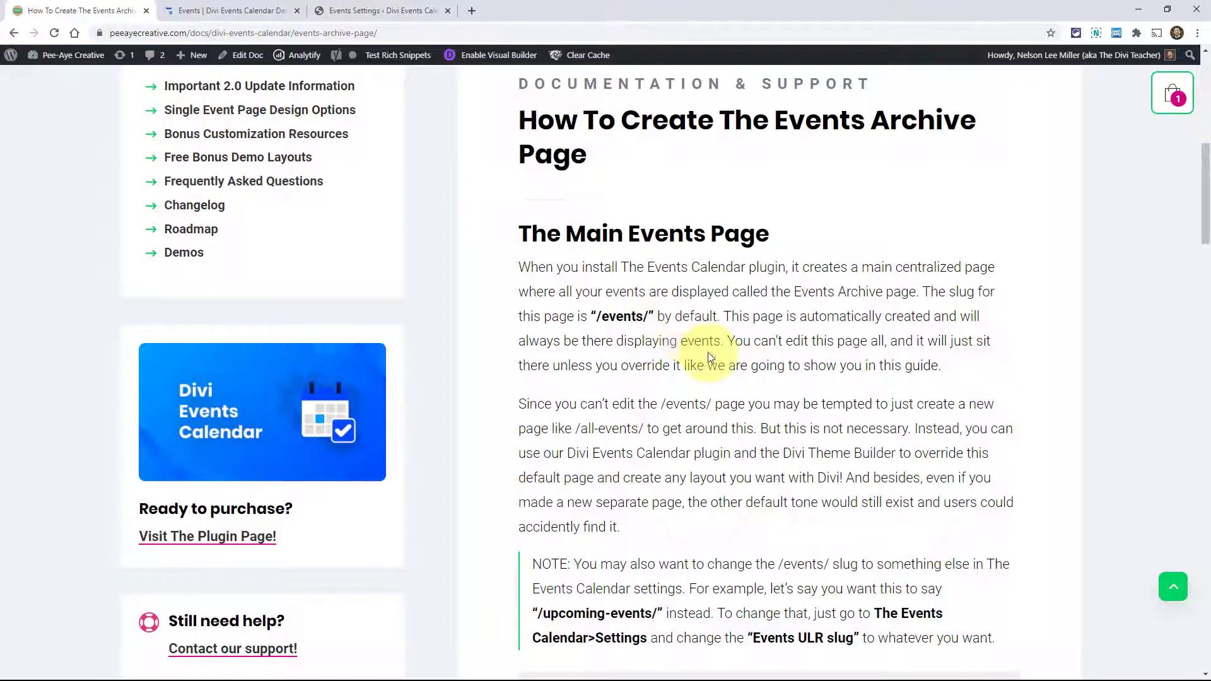
scroll(699, 446, "down", 2)
scroll(699, 447, "down", 1)
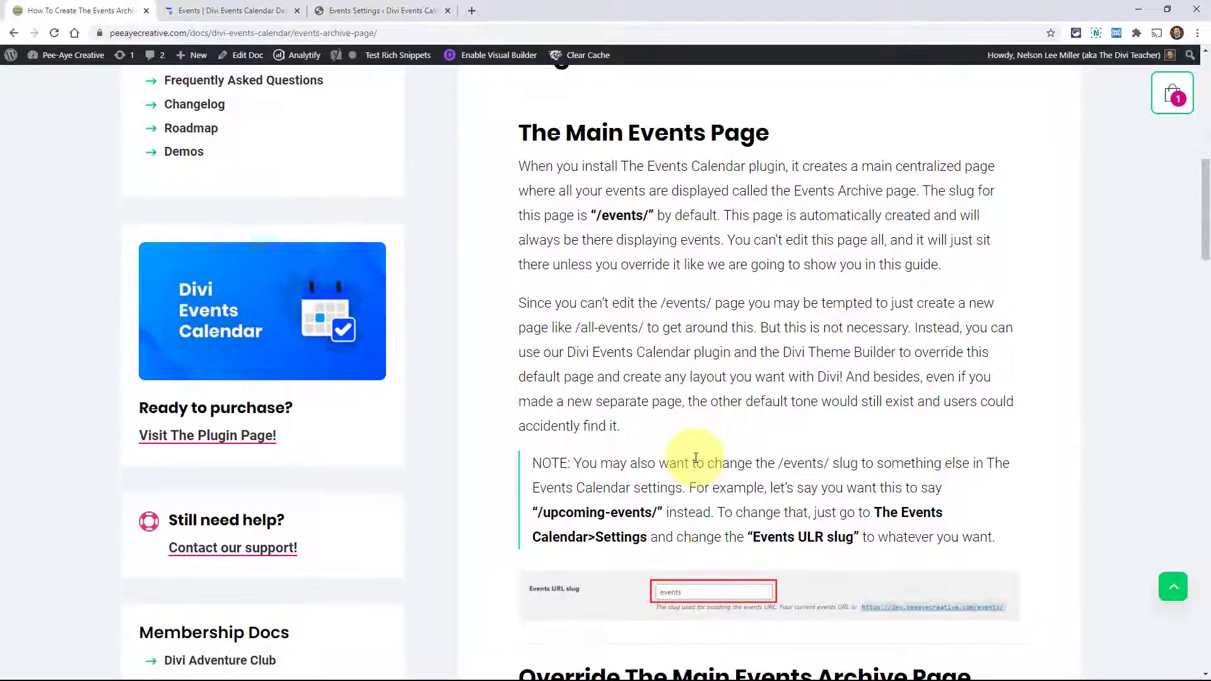
scroll(697, 459, "down", 2)
scroll(697, 464, "down", 1)
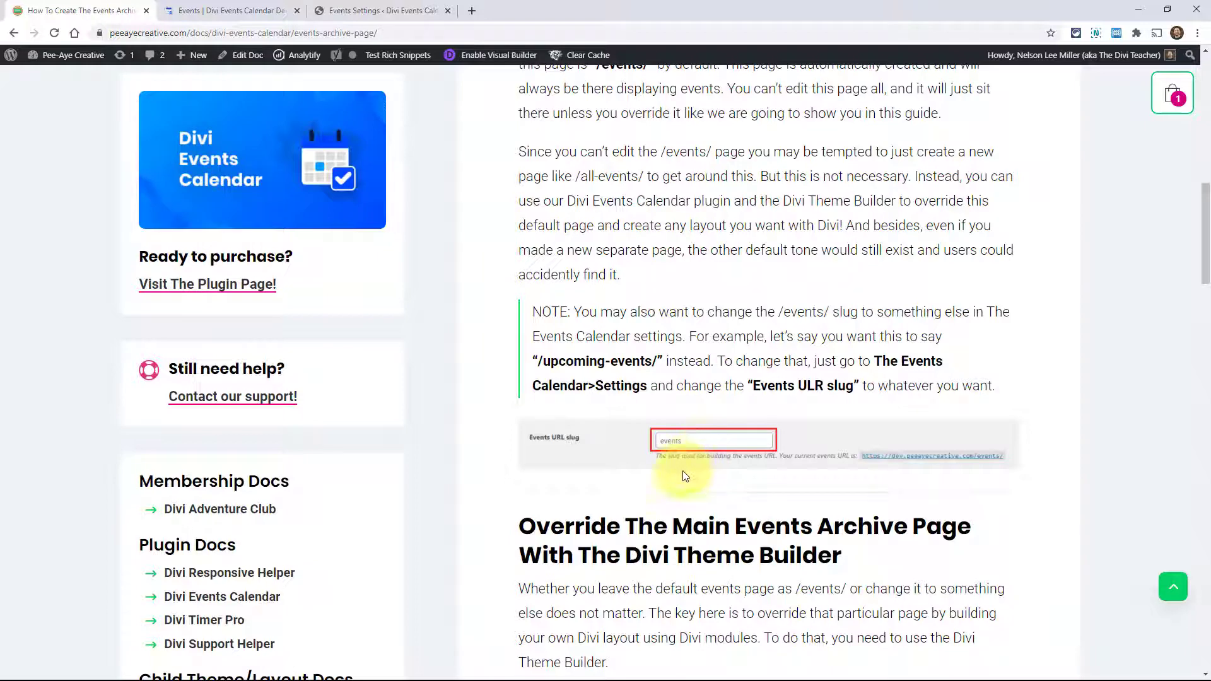
scroll(681, 480, "down", 4)
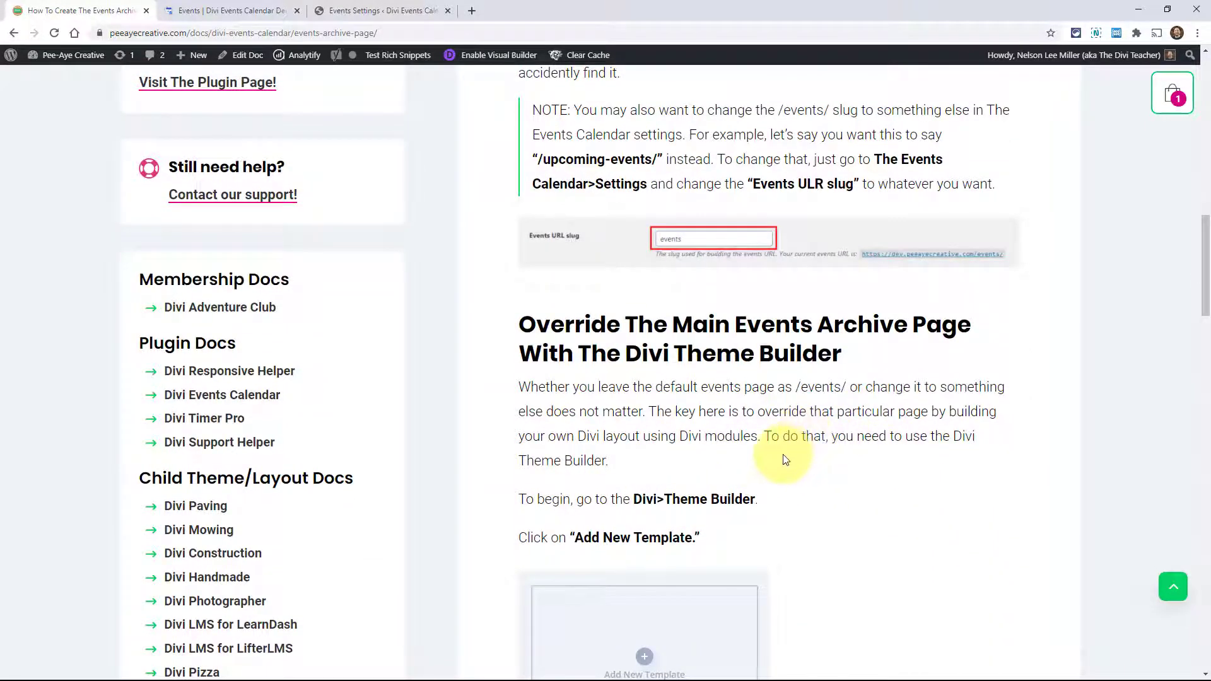
scroll(782, 460, "down", 2)
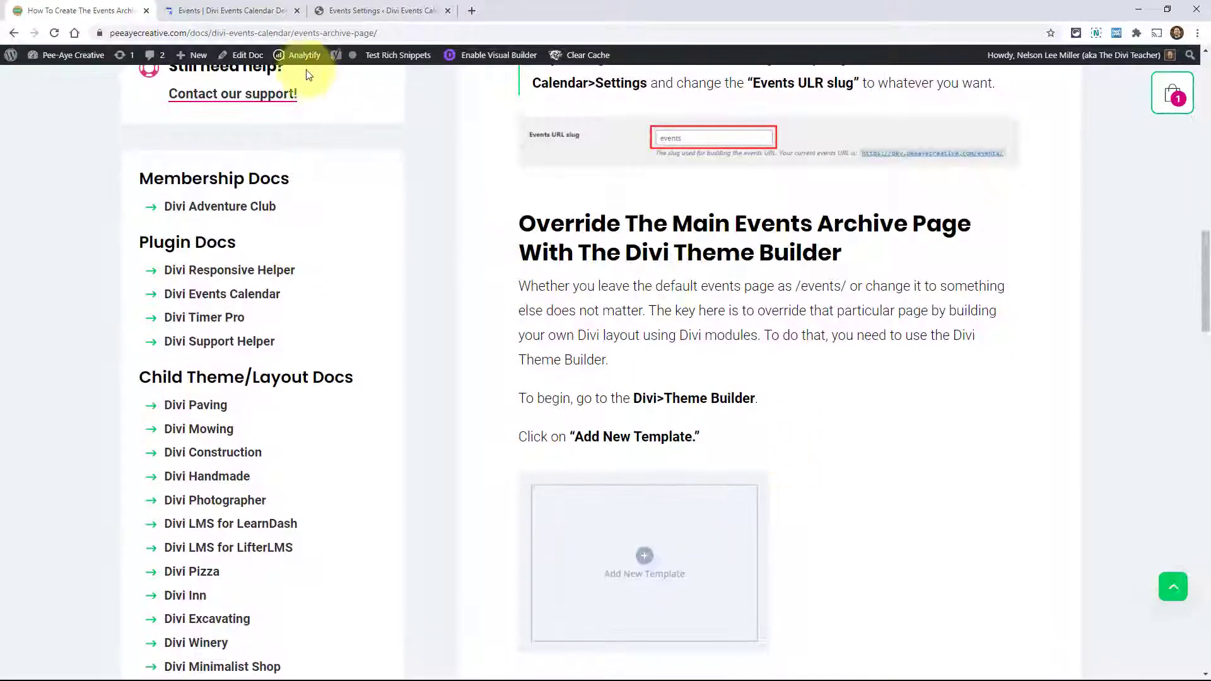
left_click(353, 8)
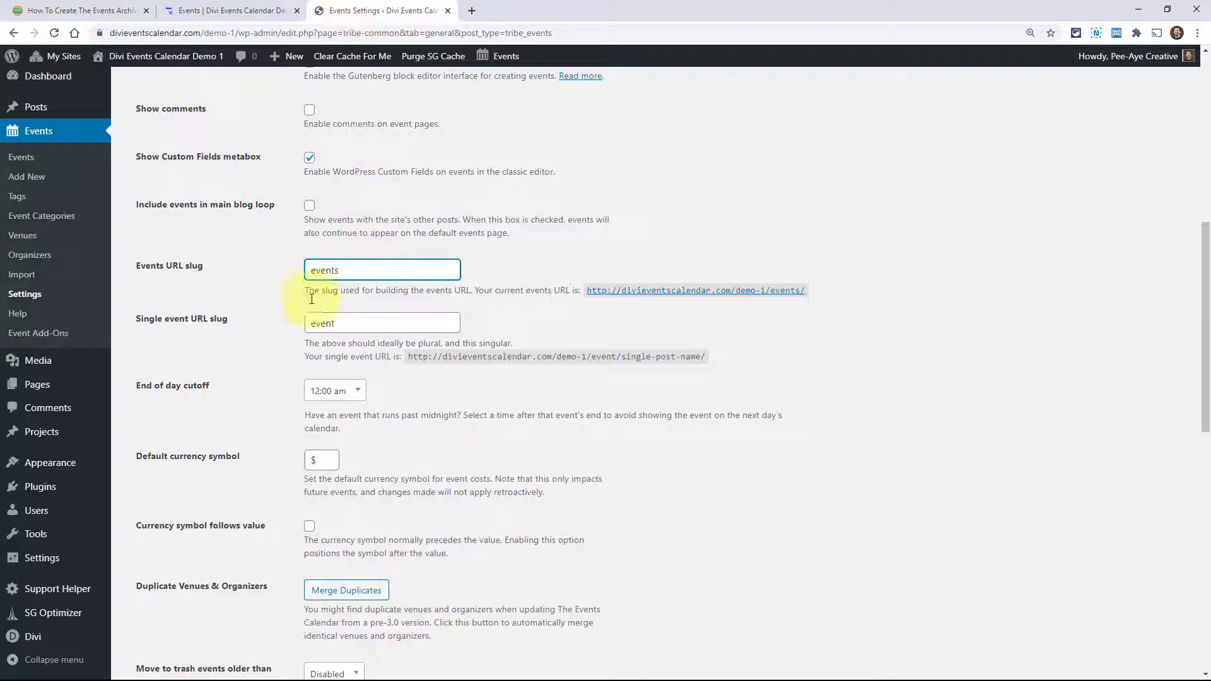
scroll(189, 555, "down", 3)
In Divi Theme Builder, create a new template assigned to the Events Archive Page
mouse_move(88, 636)
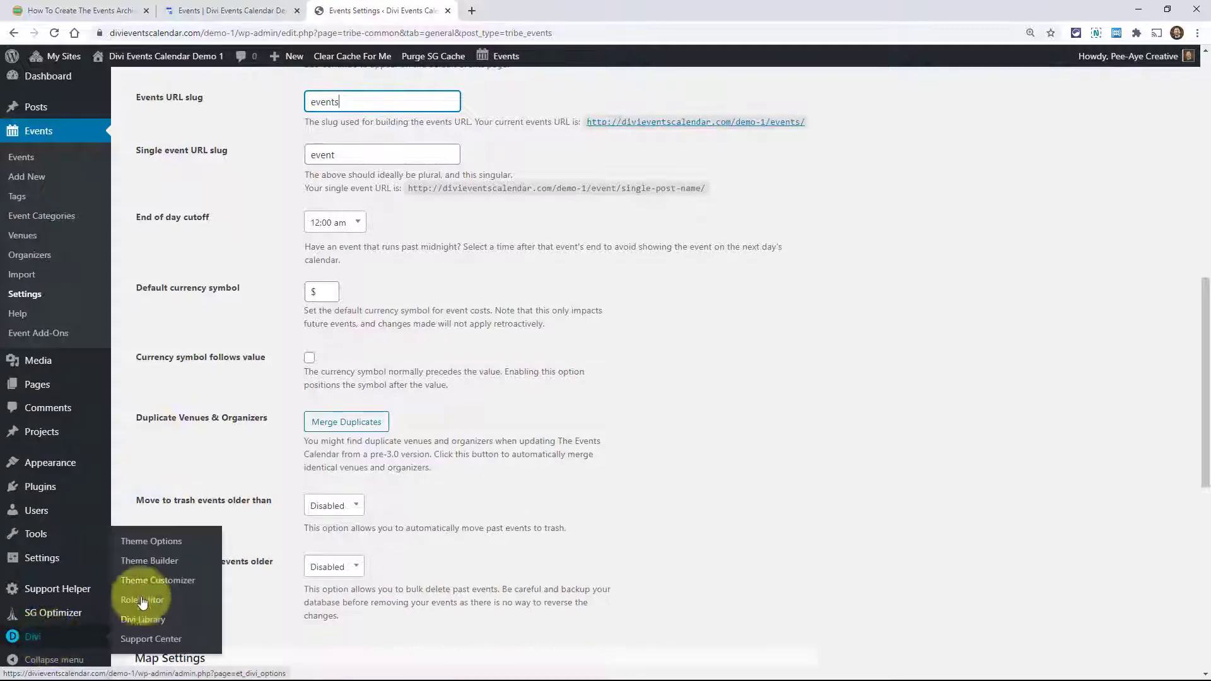
left_click(154, 563)
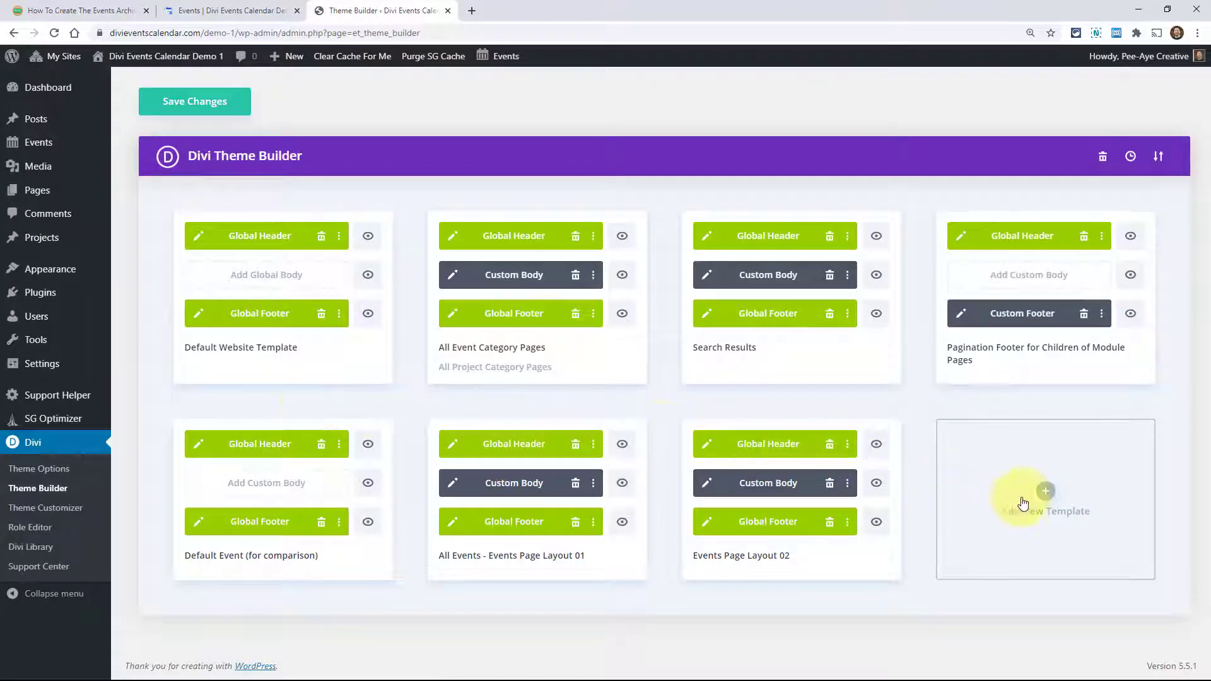
left_click(1045, 491)
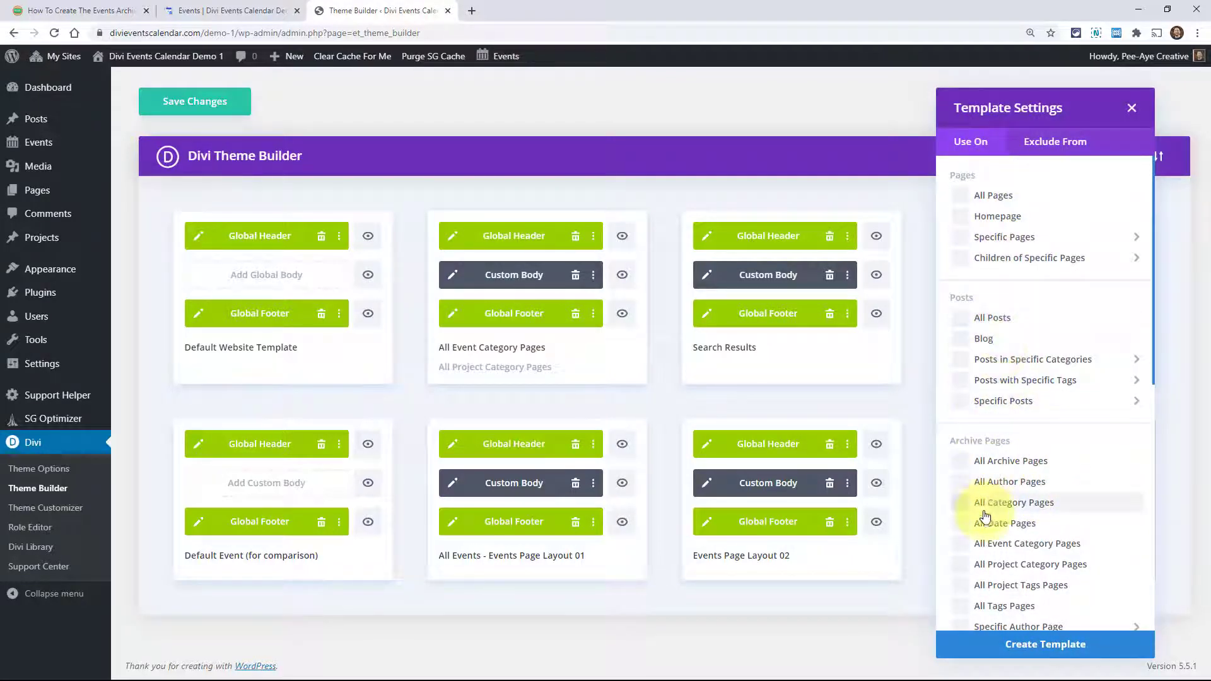
scroll(997, 494, "down", 8)
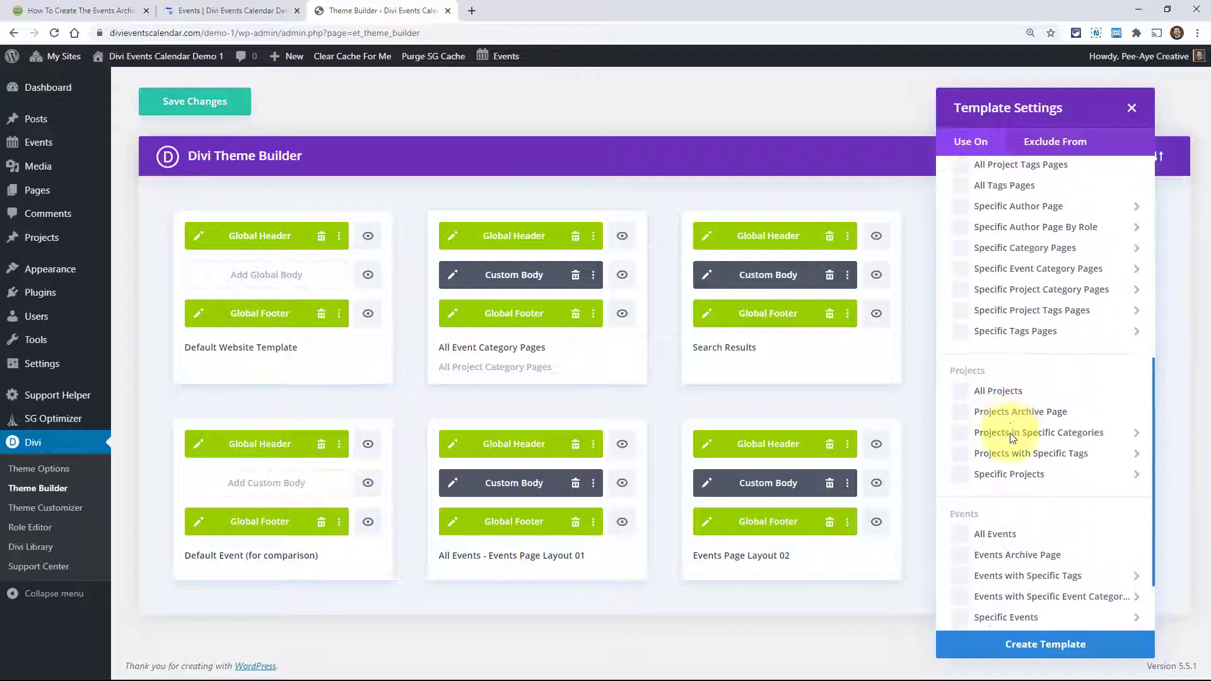
scroll(1039, 416, "down", 1)
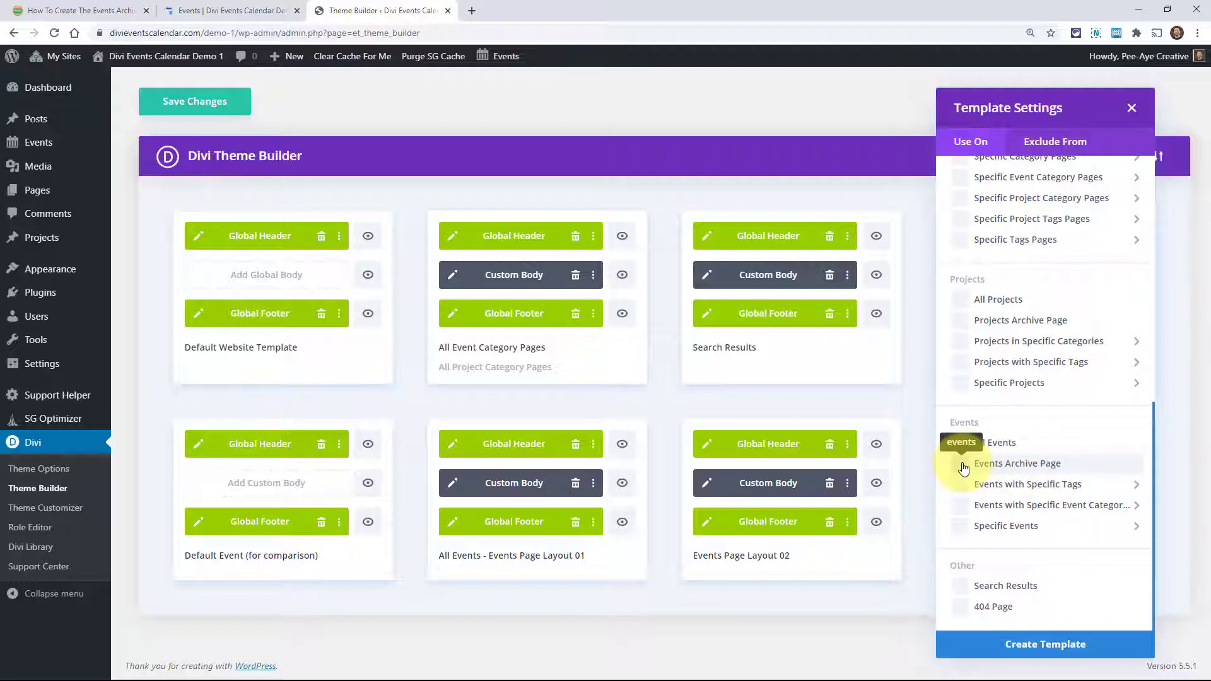
left_click(1045, 646)
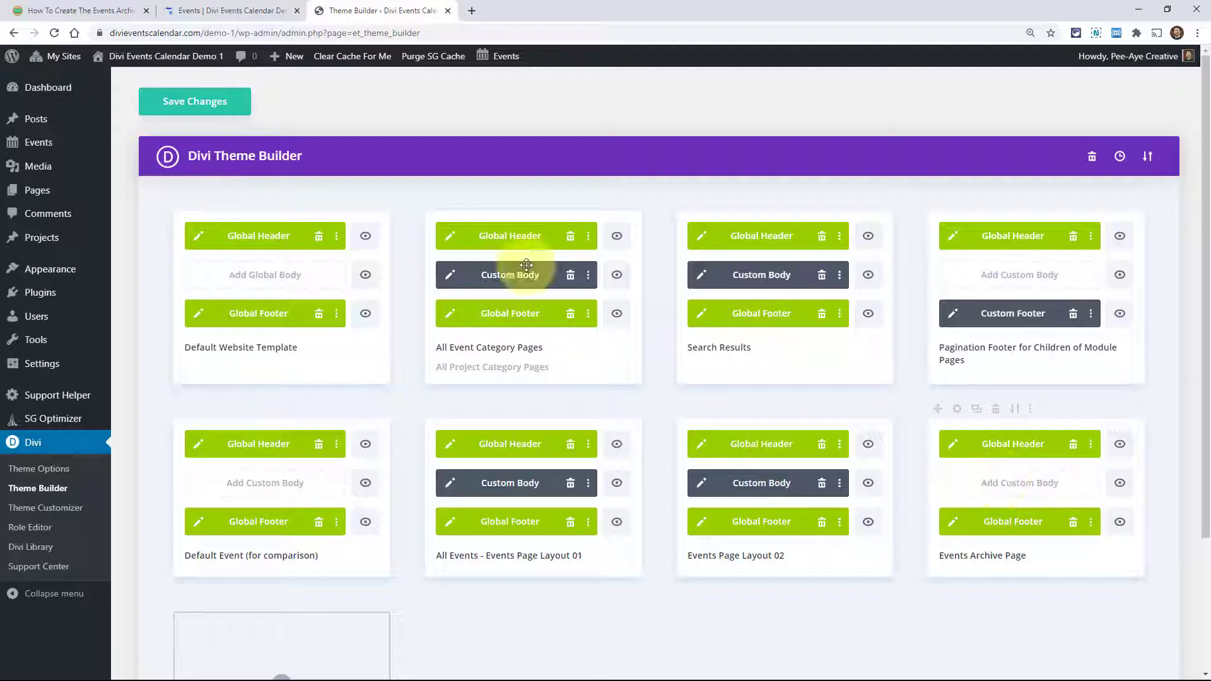
Scroll through the current default events list page on the live site
left_click(234, 11)
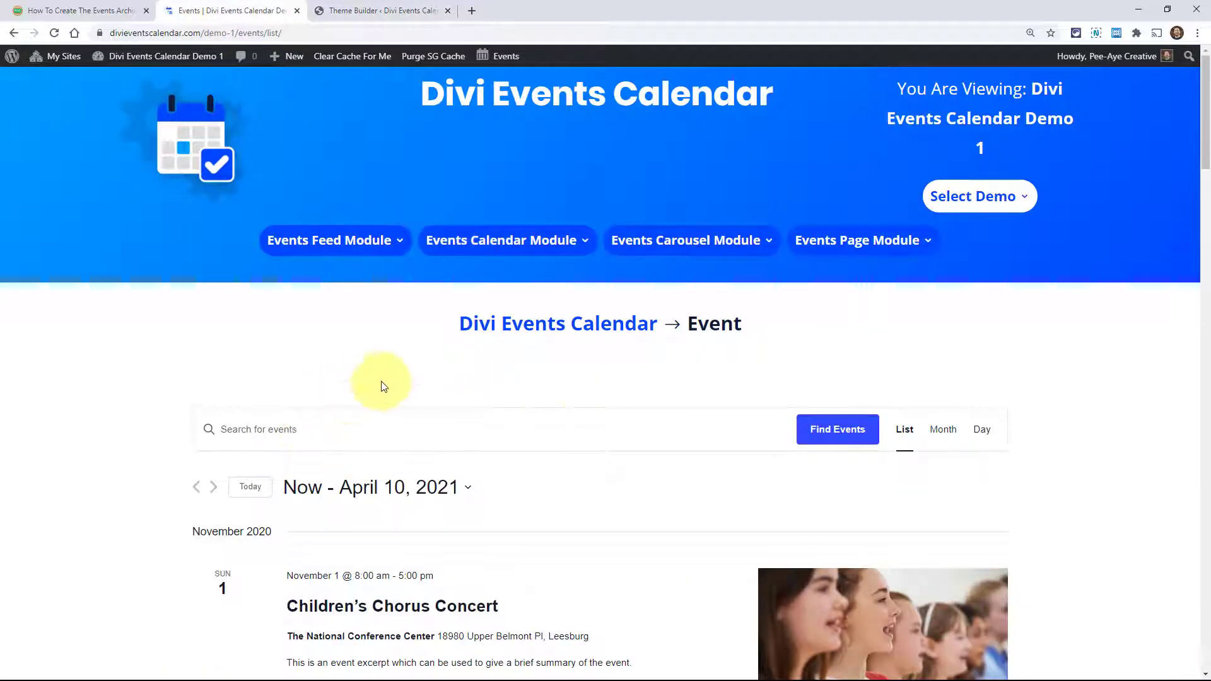
scroll(505, 388, "down", 2)
scroll(379, 341, "up", 2)
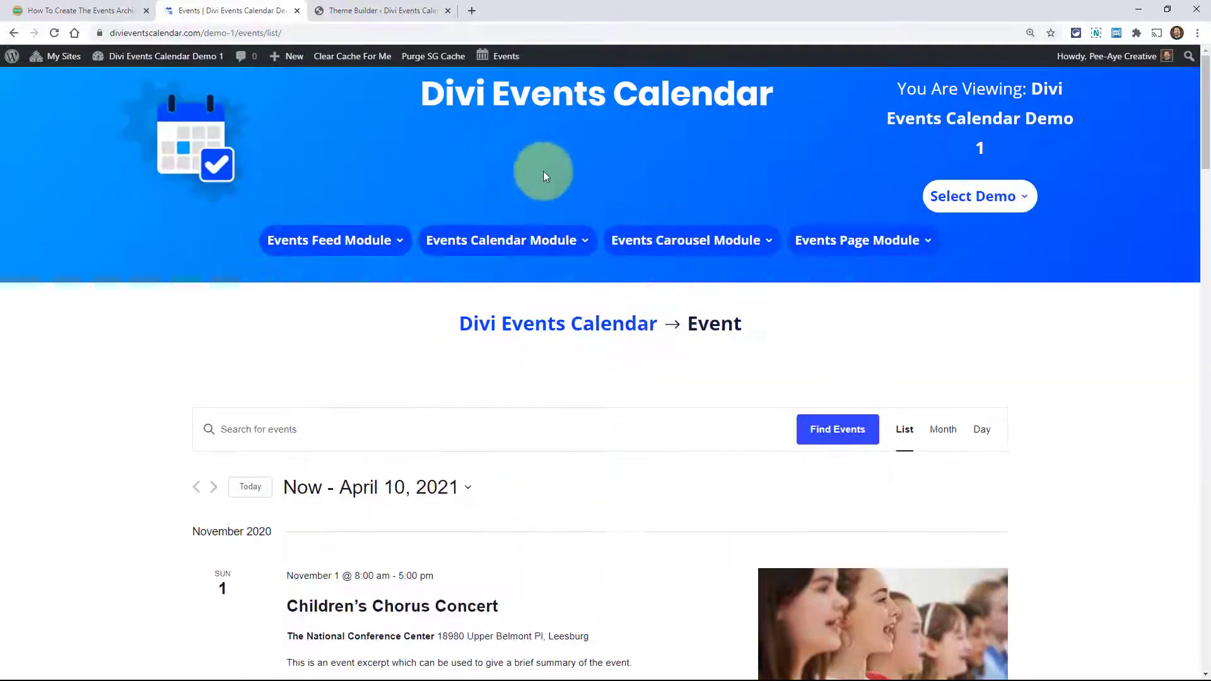
scroll(233, 306, "down", 4)
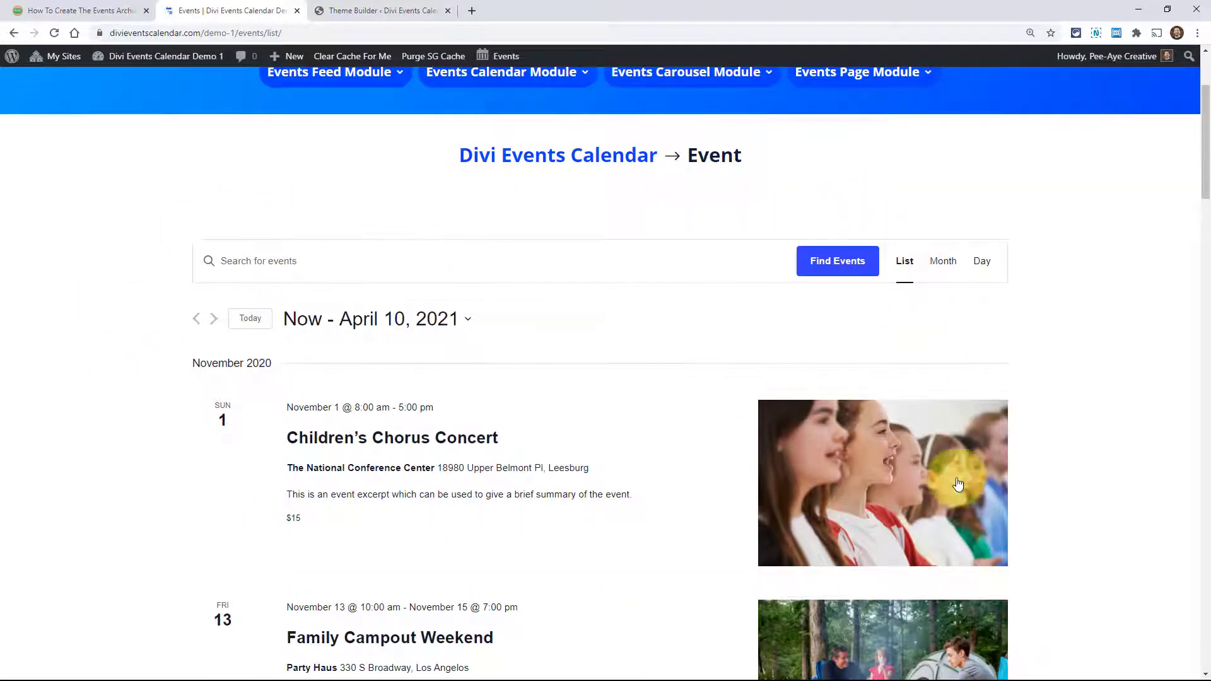
scroll(631, 498, "down", 6)
scroll(427, 379, "up", 6)
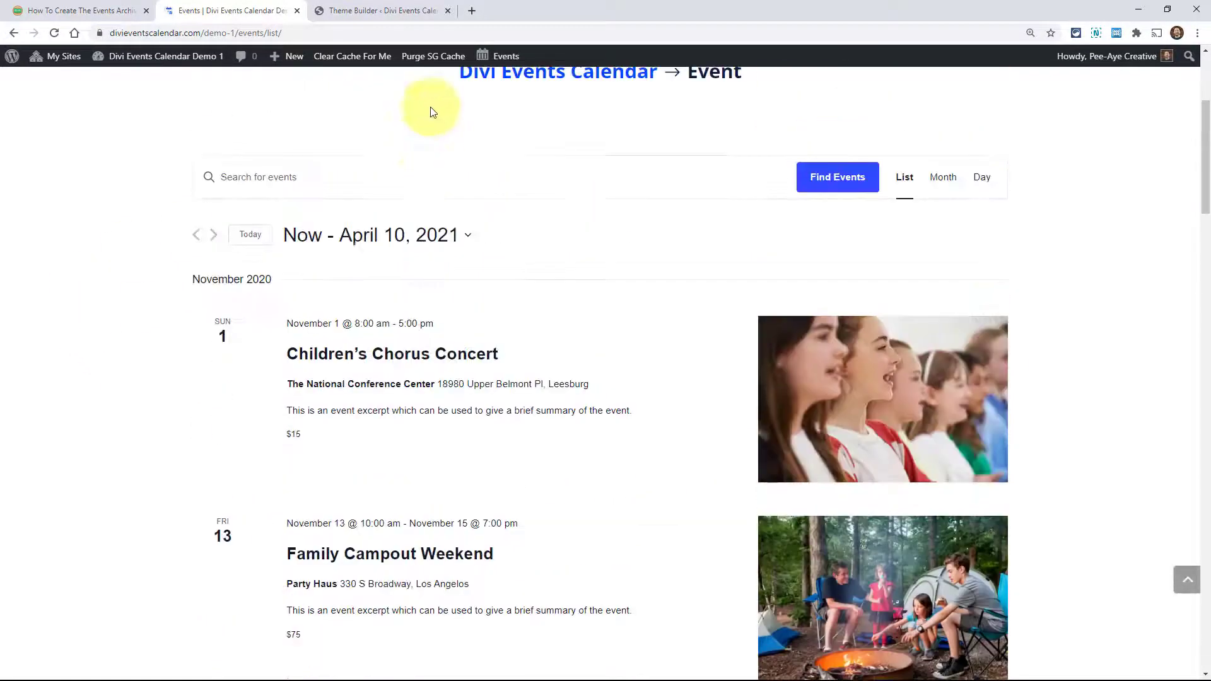
Build a custom body from scratch for the Events Archive Page template
left_click(370, 12)
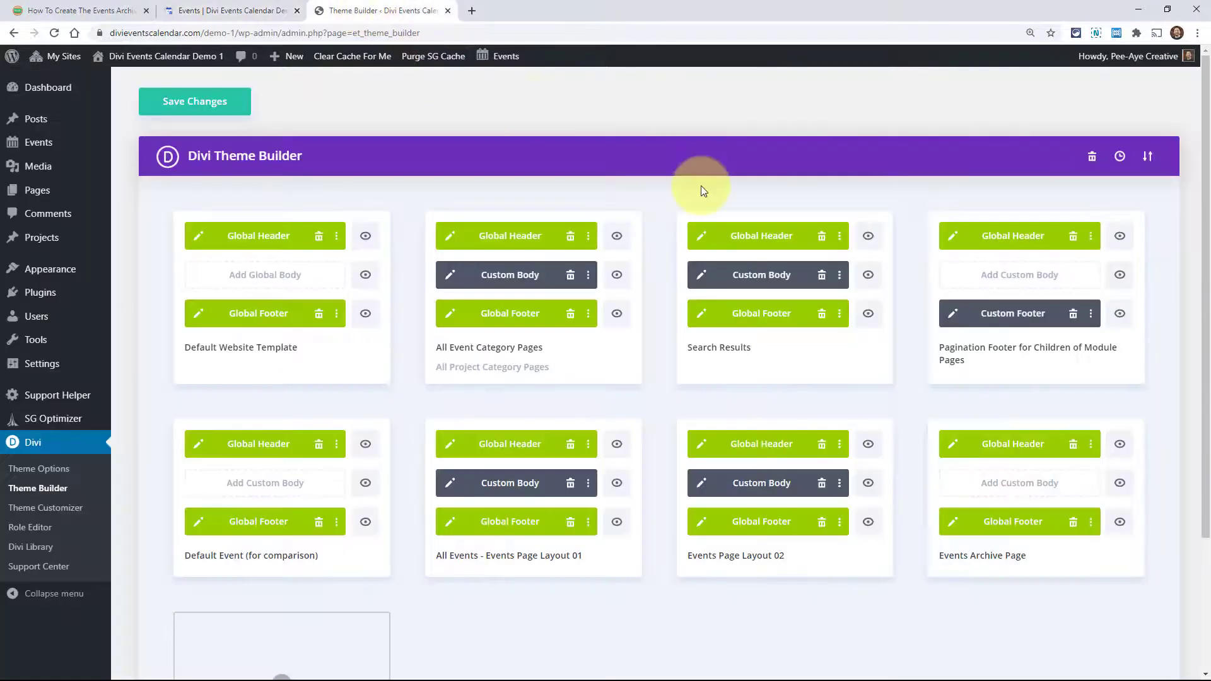
left_click(1011, 492)
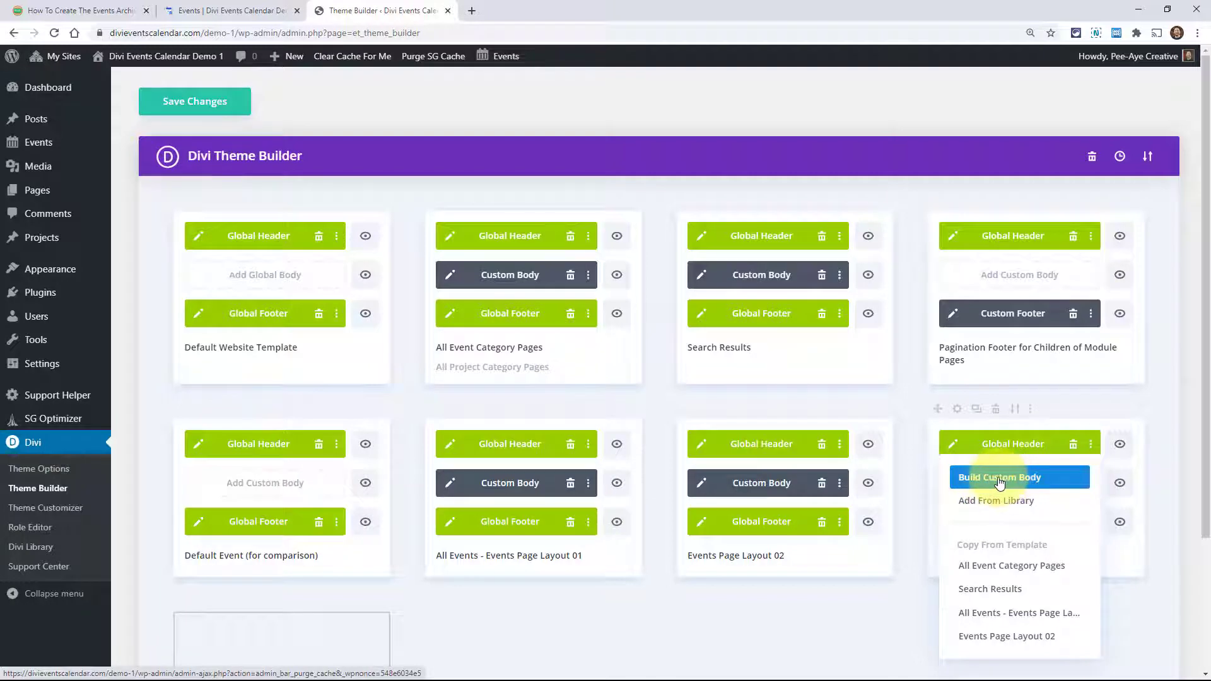
left_click(1000, 479)
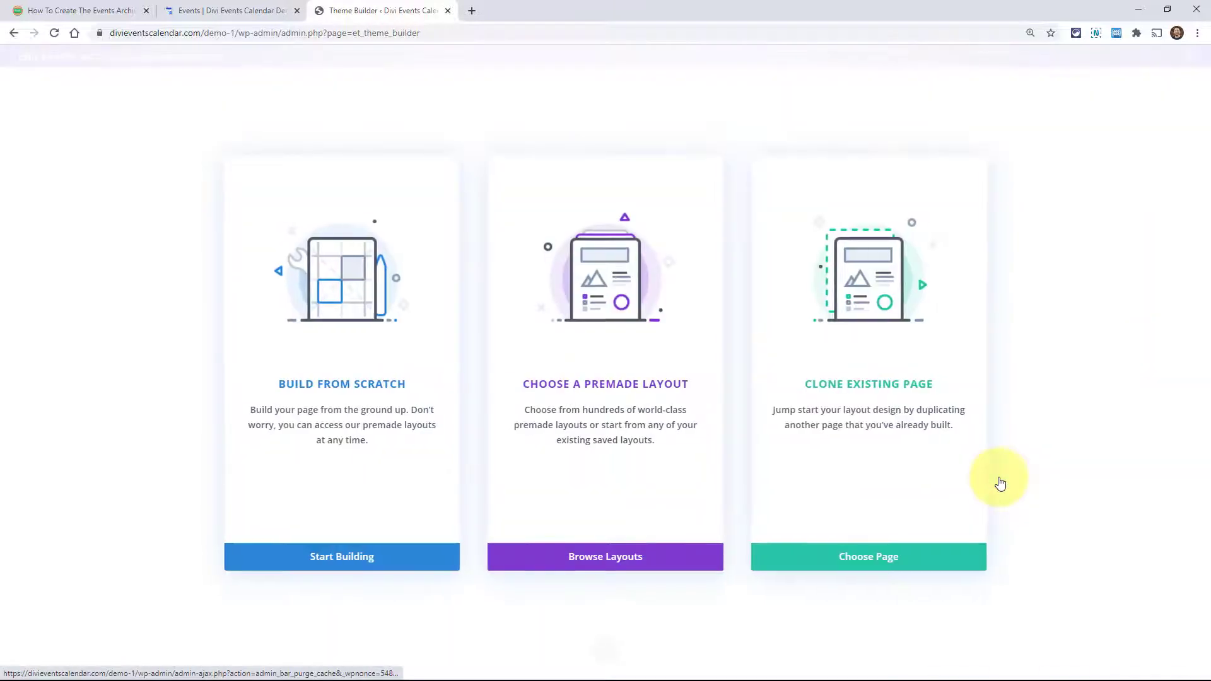
left_click(340, 375)
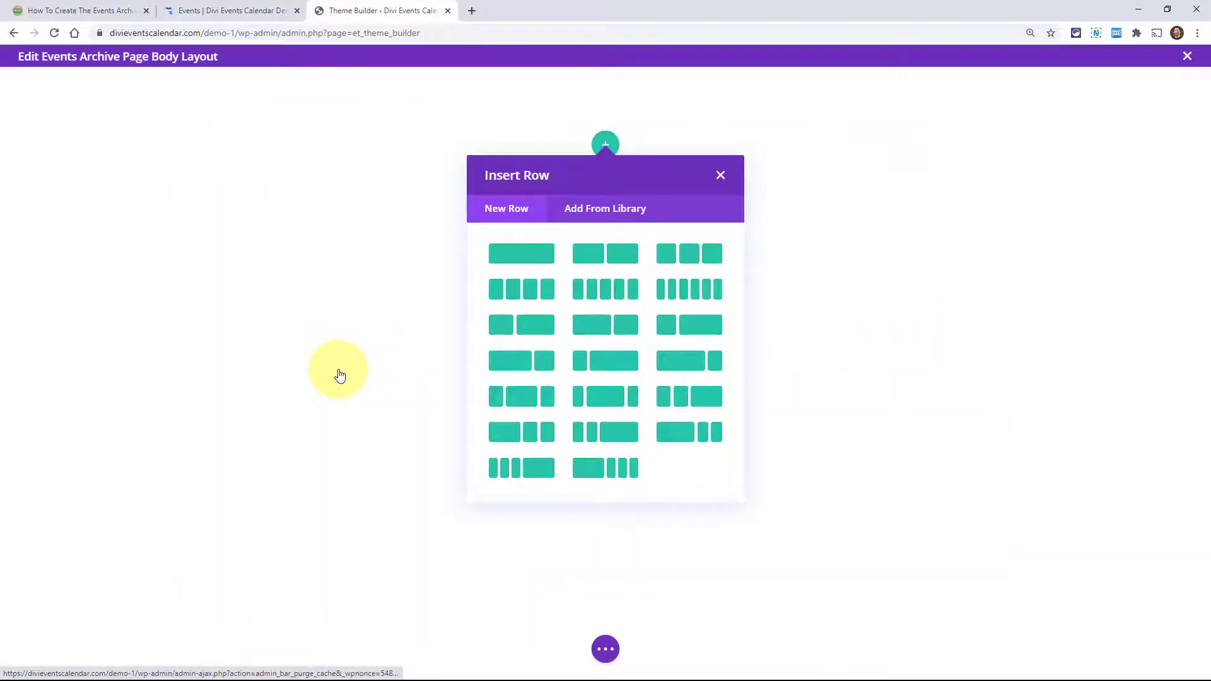
Add a one-column row with a Text module reading 'Upcoming Events' as Heading 1, and save it
left_click(516, 260)
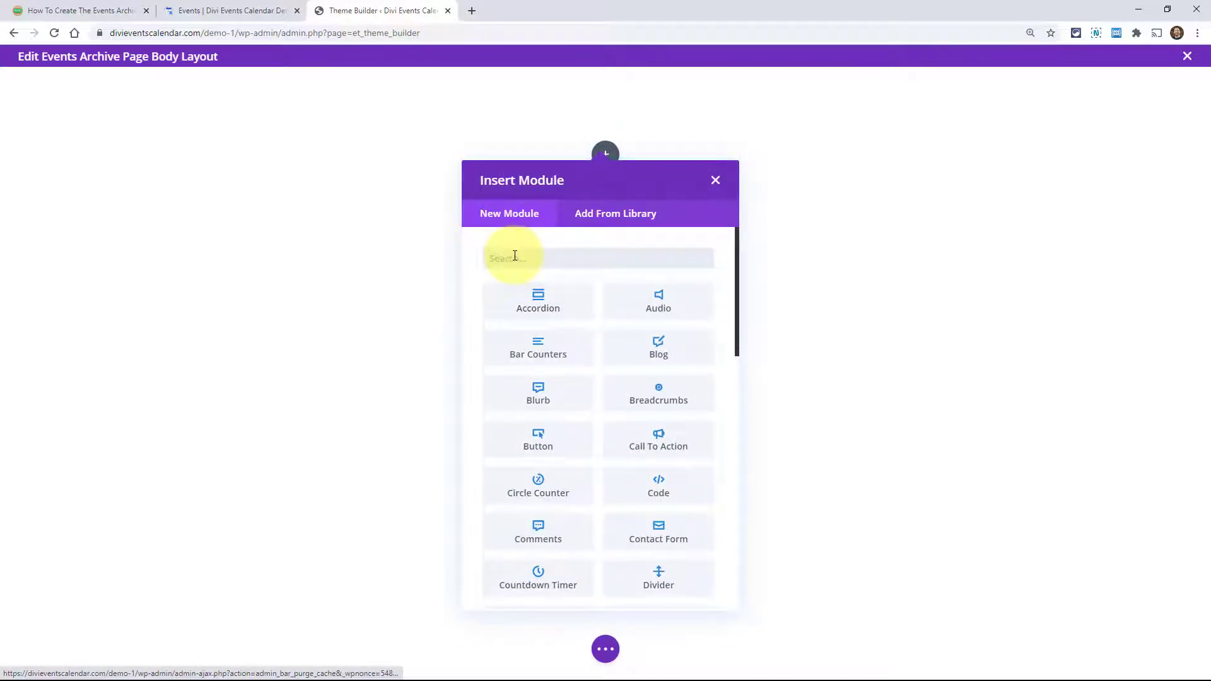
type("text")
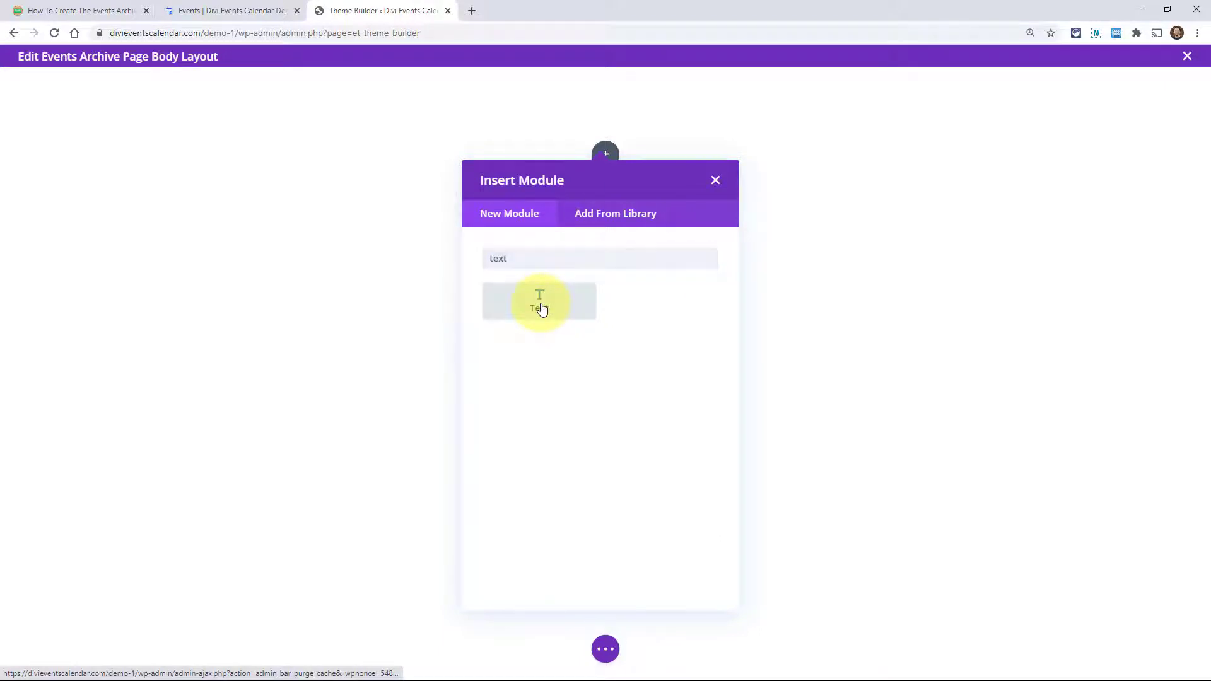
left_click(541, 309)
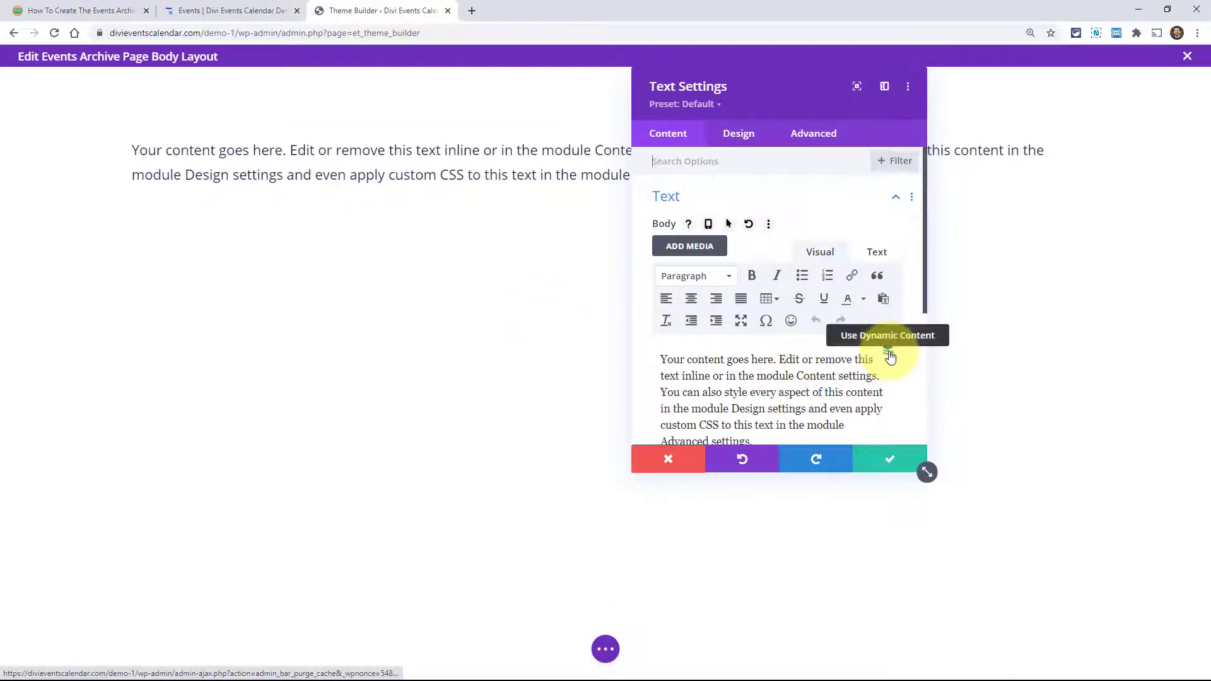
triple_click(747, 388)
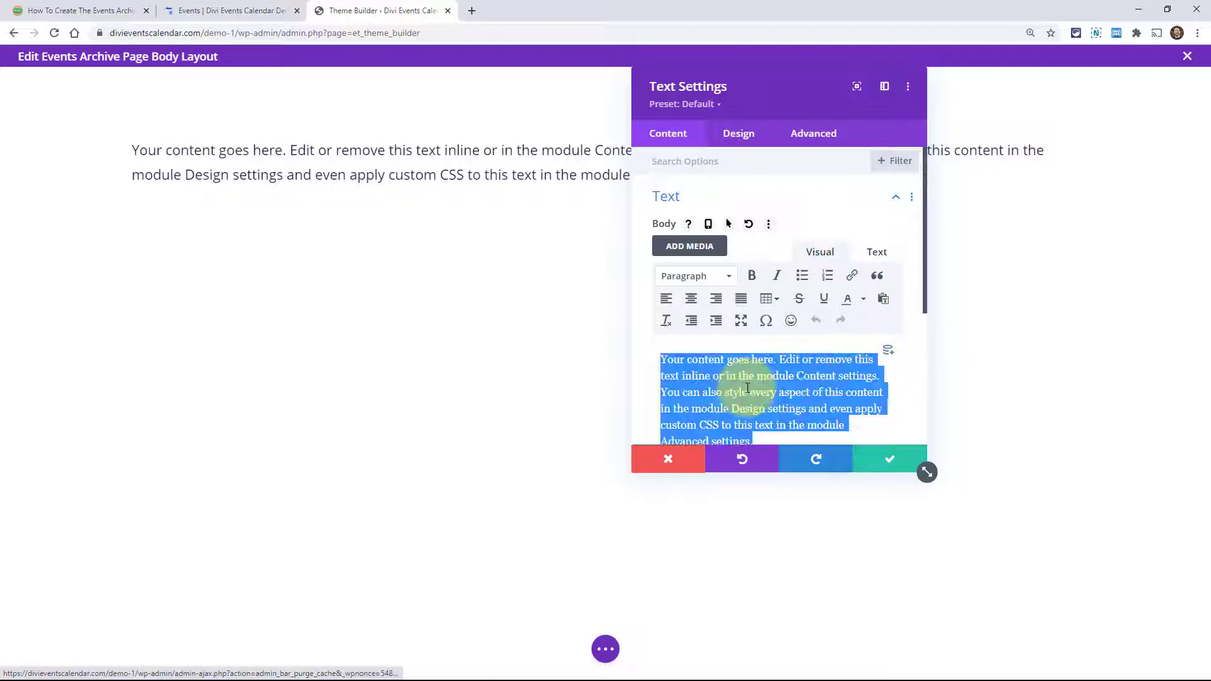
type("A")
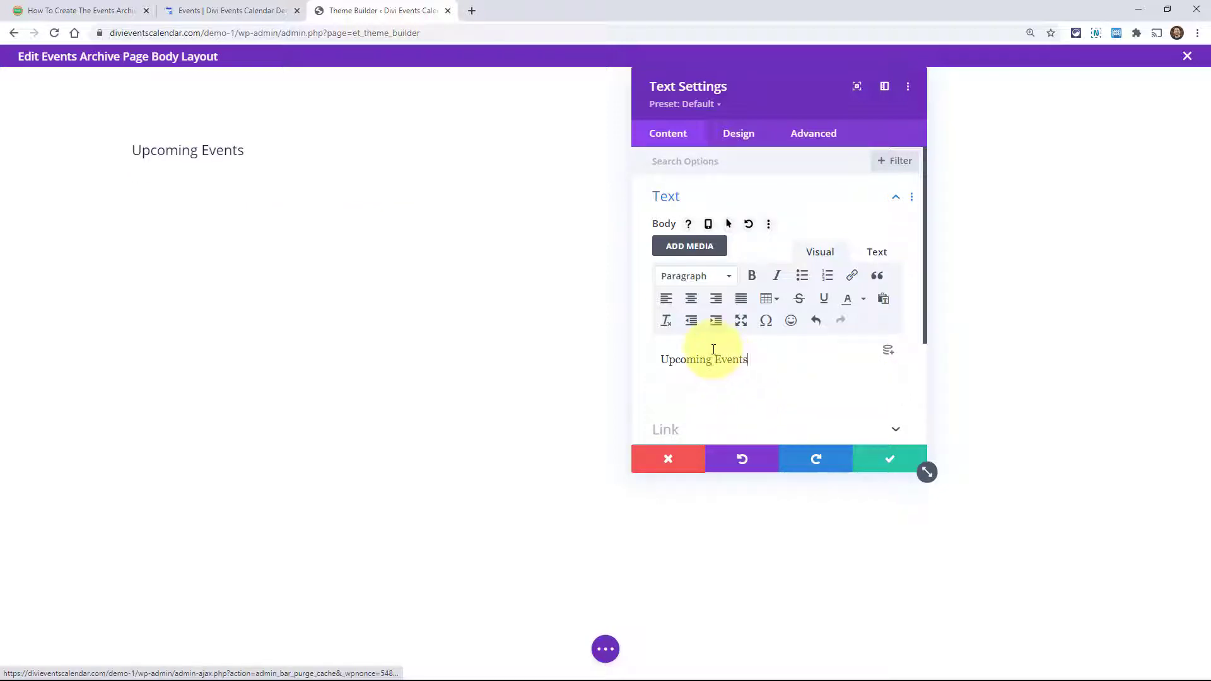
left_click(682, 278)
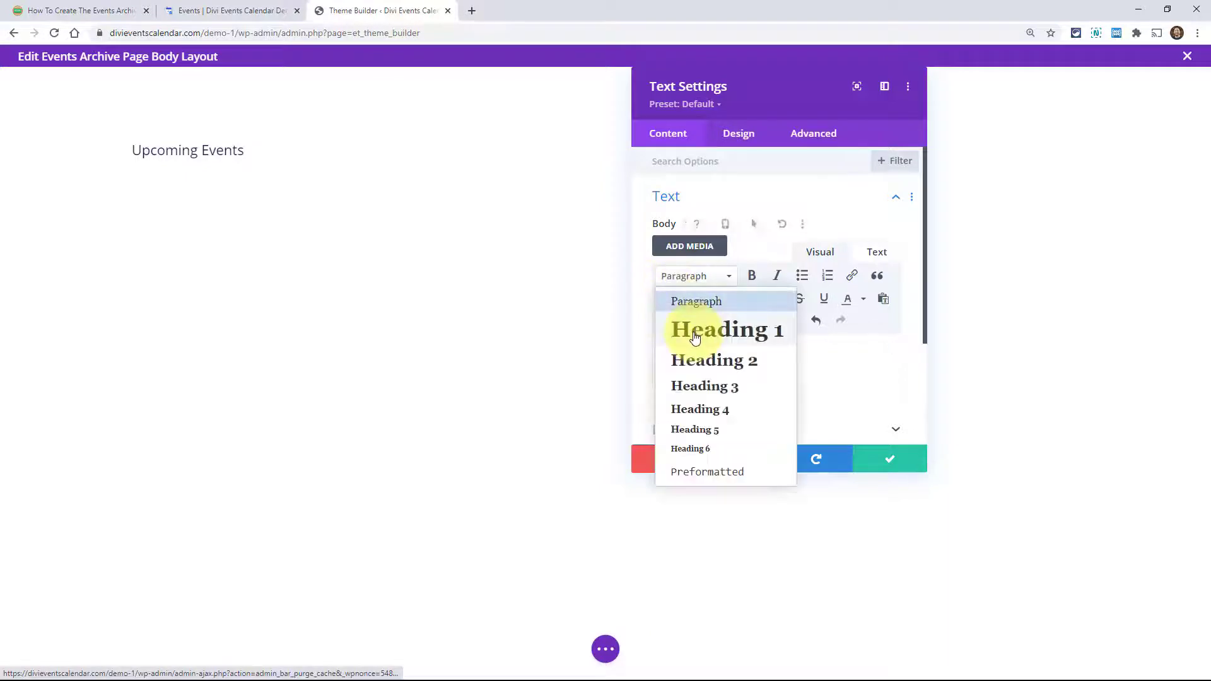
left_click(692, 331)
left_click(894, 465)
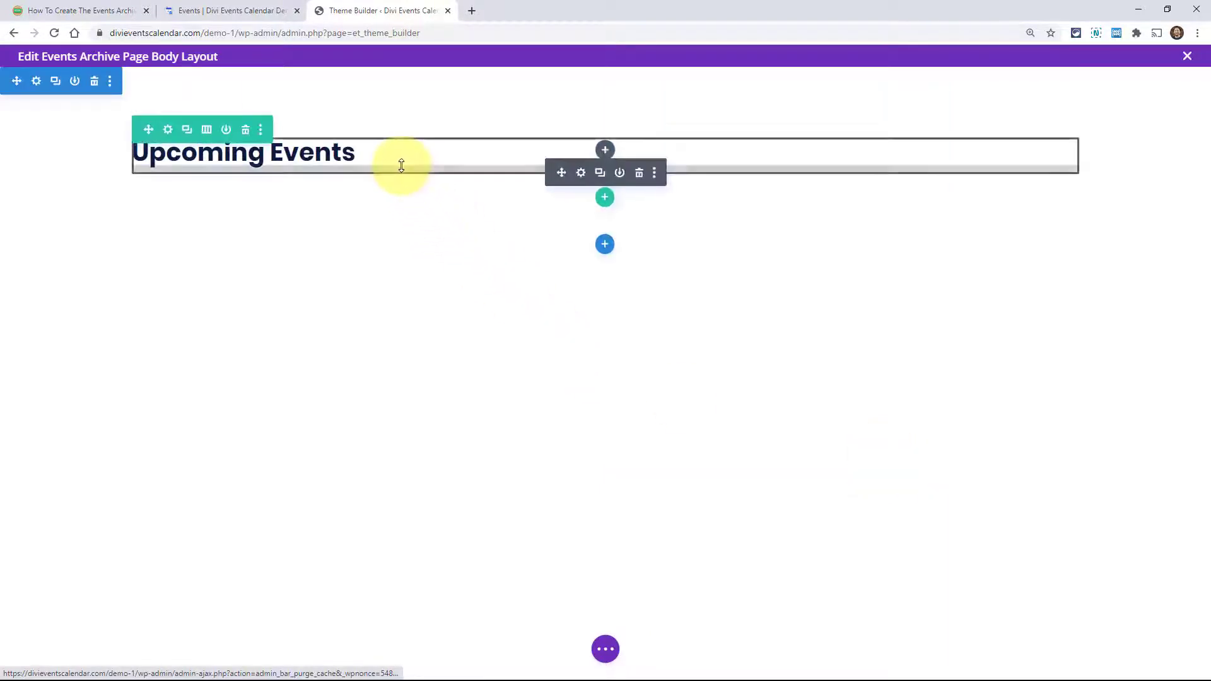
Insert an Events Feed module below the heading and save its settings
left_click(604, 151)
type("event")
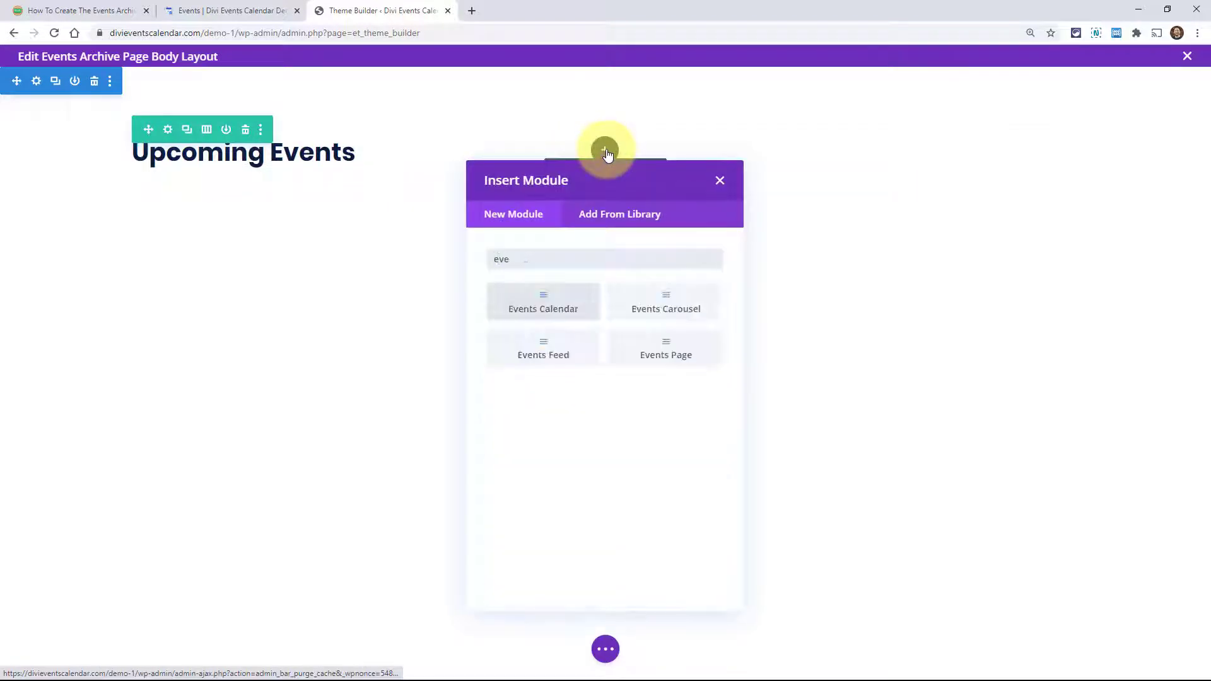
left_click(541, 348)
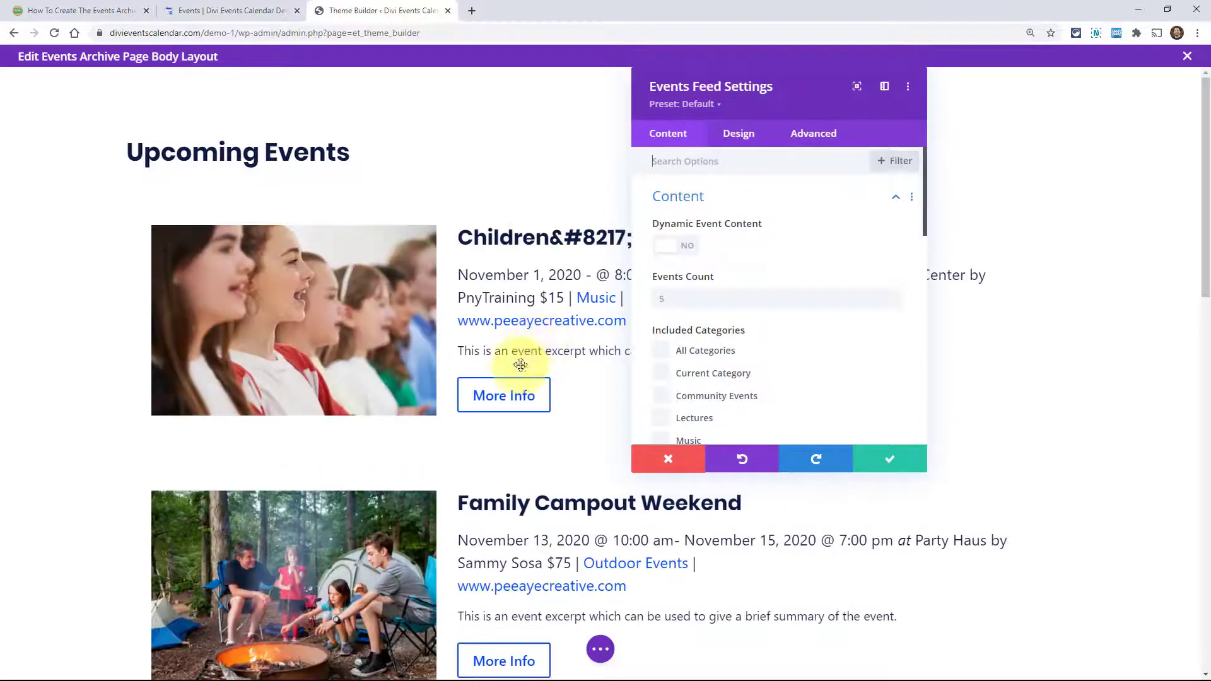
left_click_drag(799, 89, 982, 164)
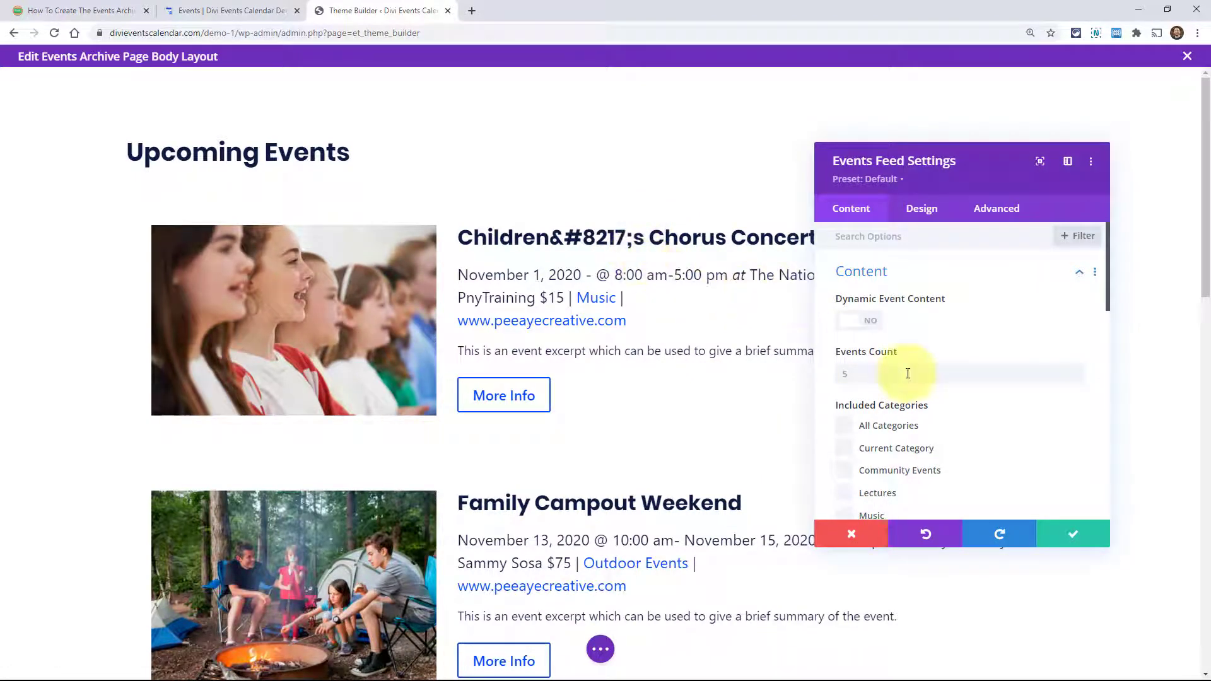
scroll(545, 551, "down", 7)
scroll(578, 381, "up", 7)
left_click(1069, 538)
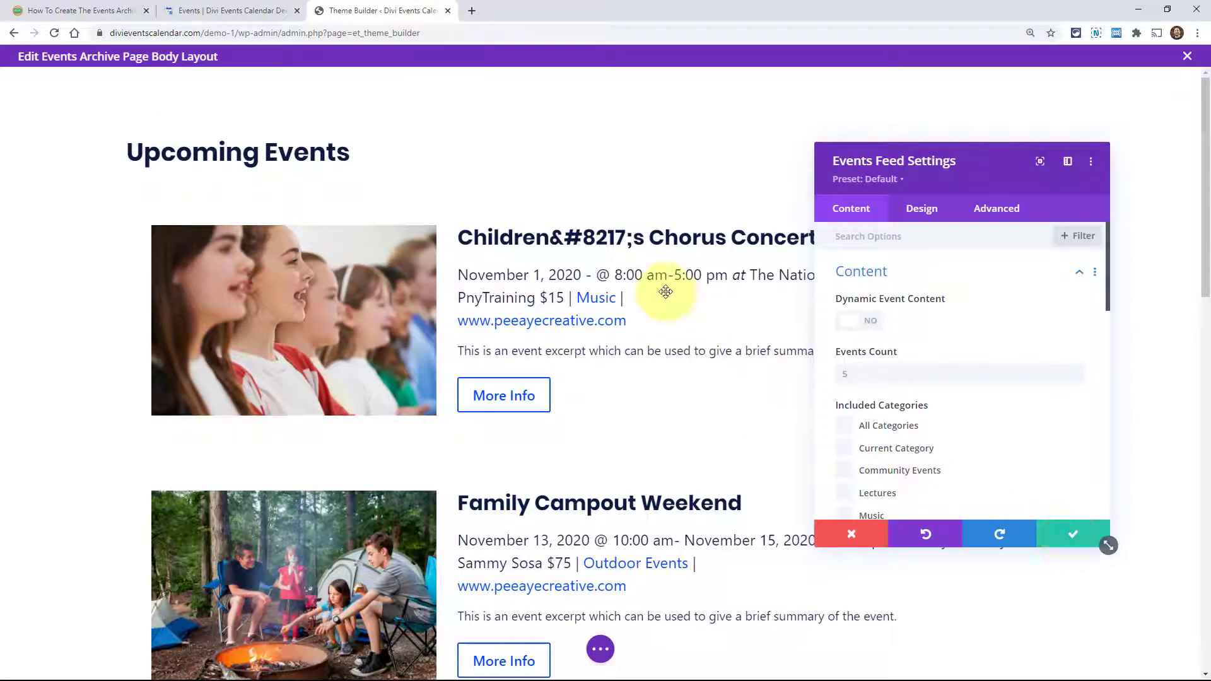
Add an Events Calendar module to the layout by searching for 'eve'
left_click(633, 237)
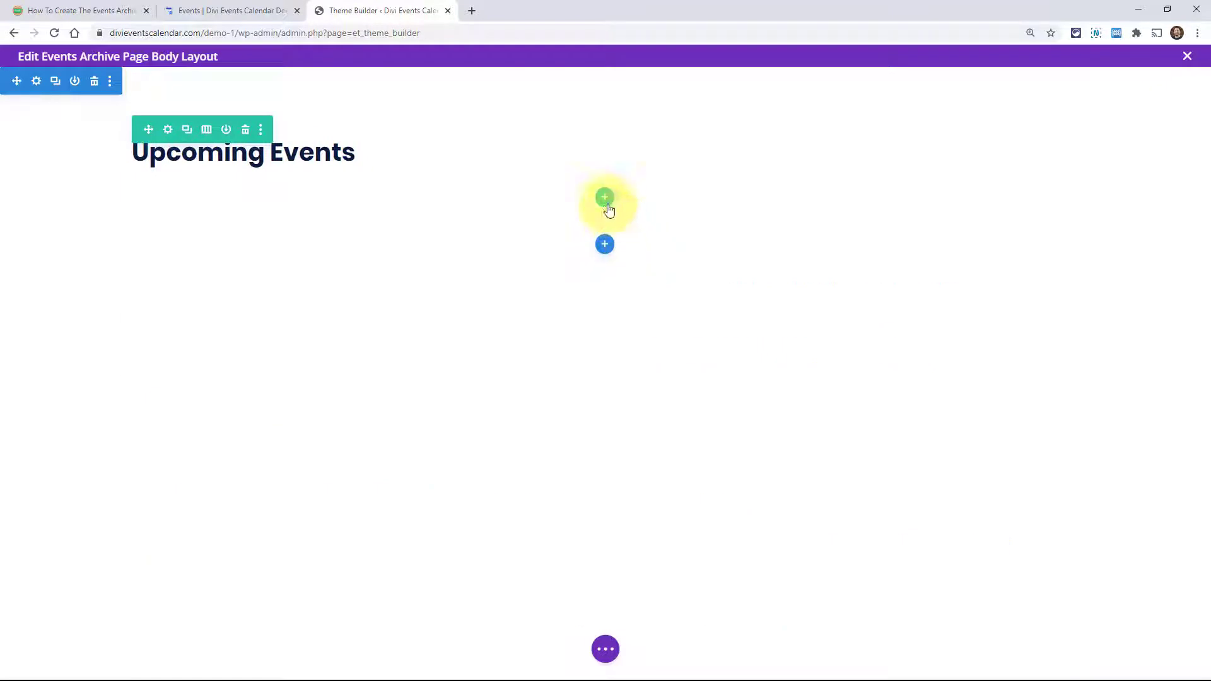
left_click(605, 152)
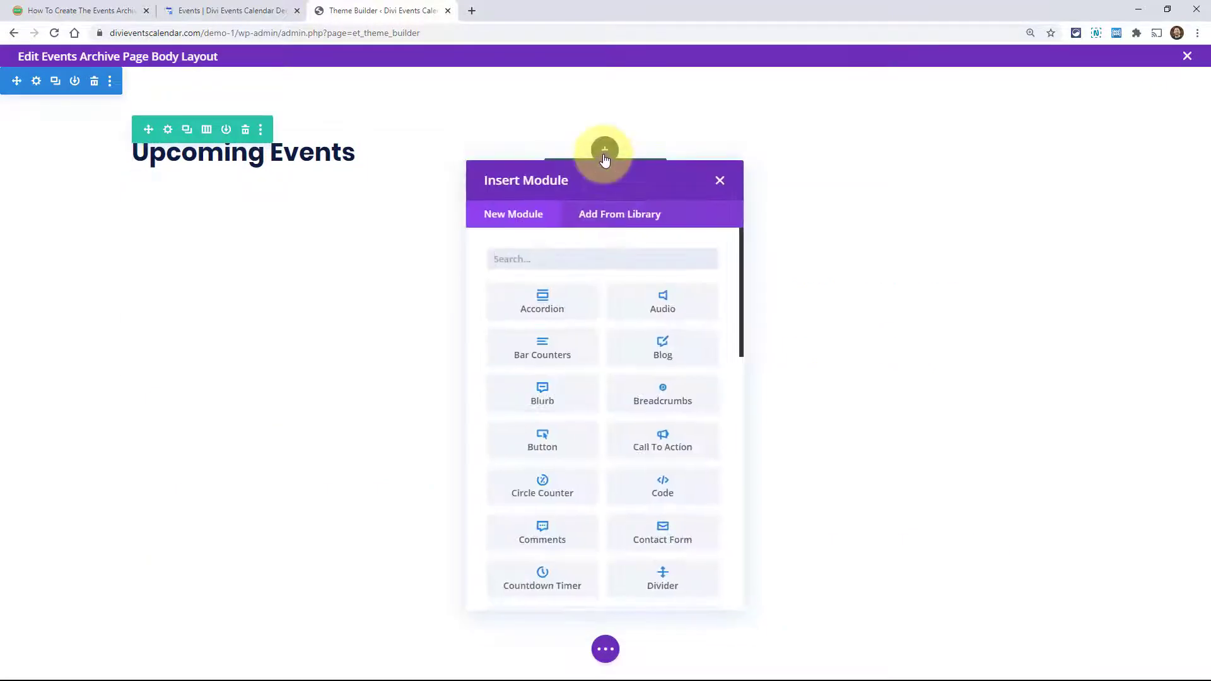
type("even")
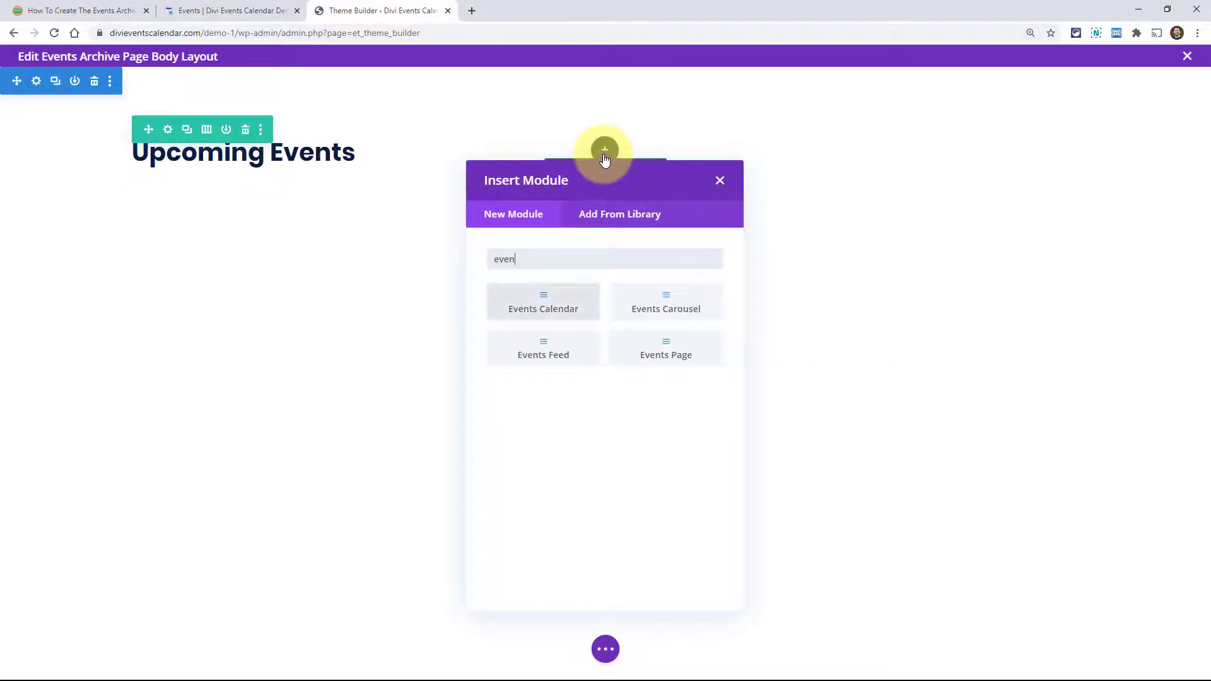
left_click(535, 305)
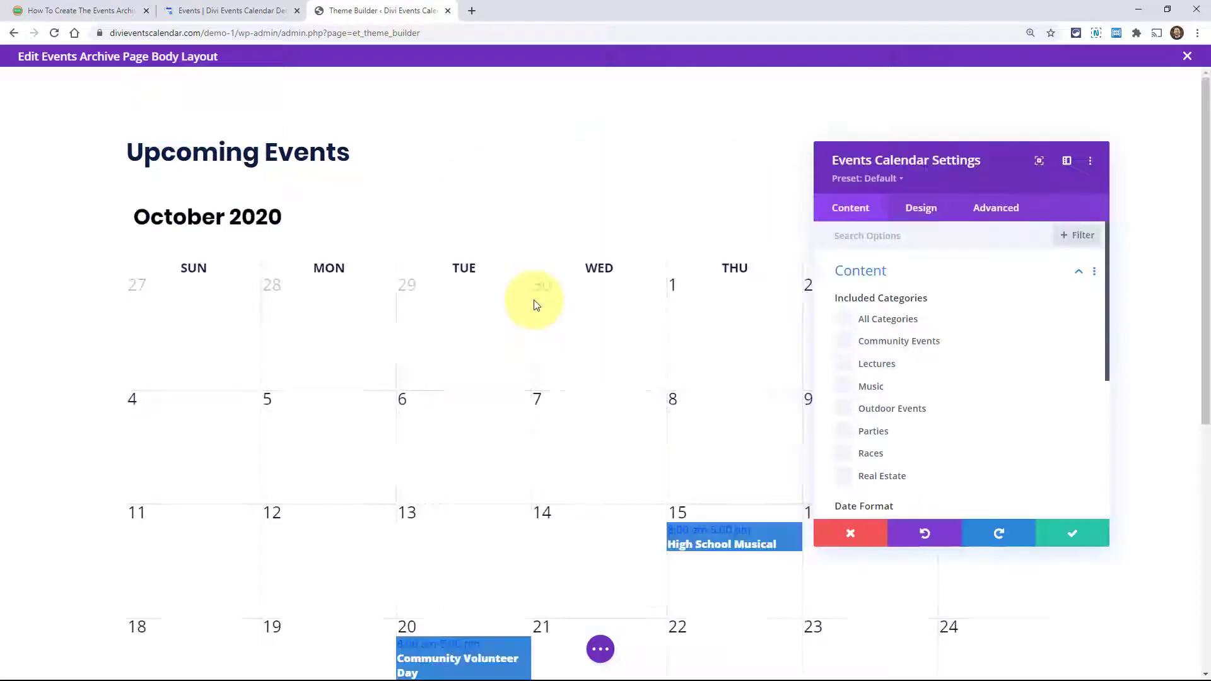
scroll(572, 374, "down", 5)
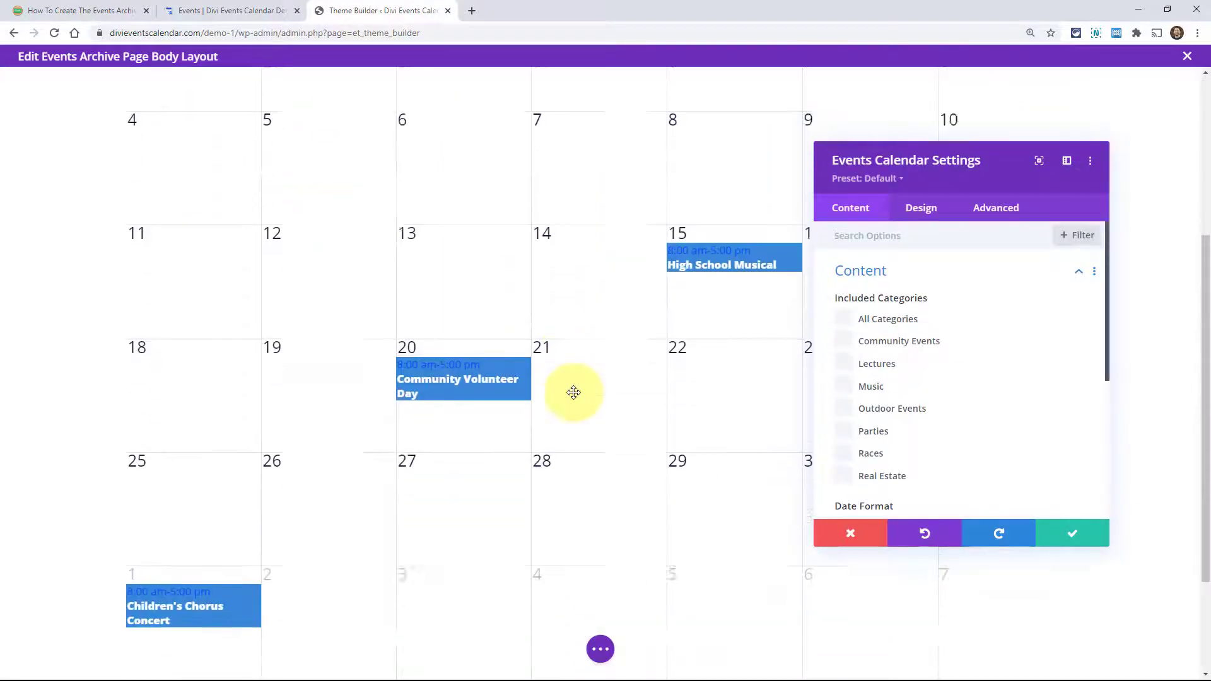
left_click(847, 536)
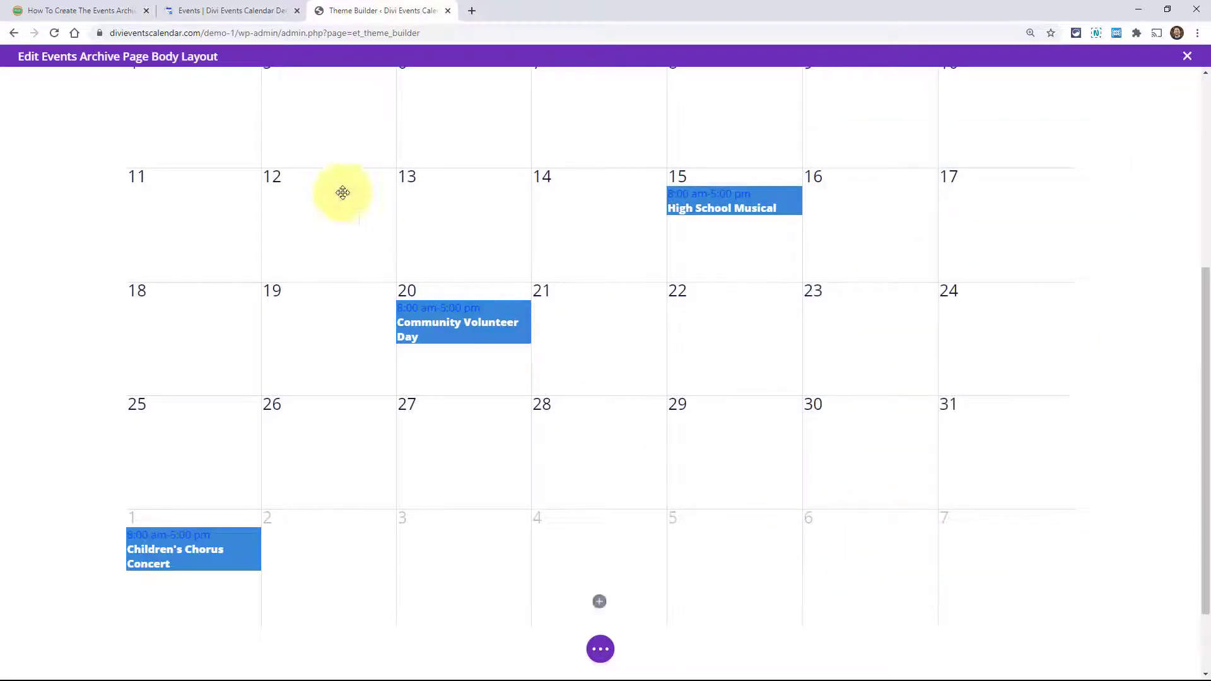
left_click(218, 11)
scroll(493, 290, "up", 4)
mouse_move(288, 240)
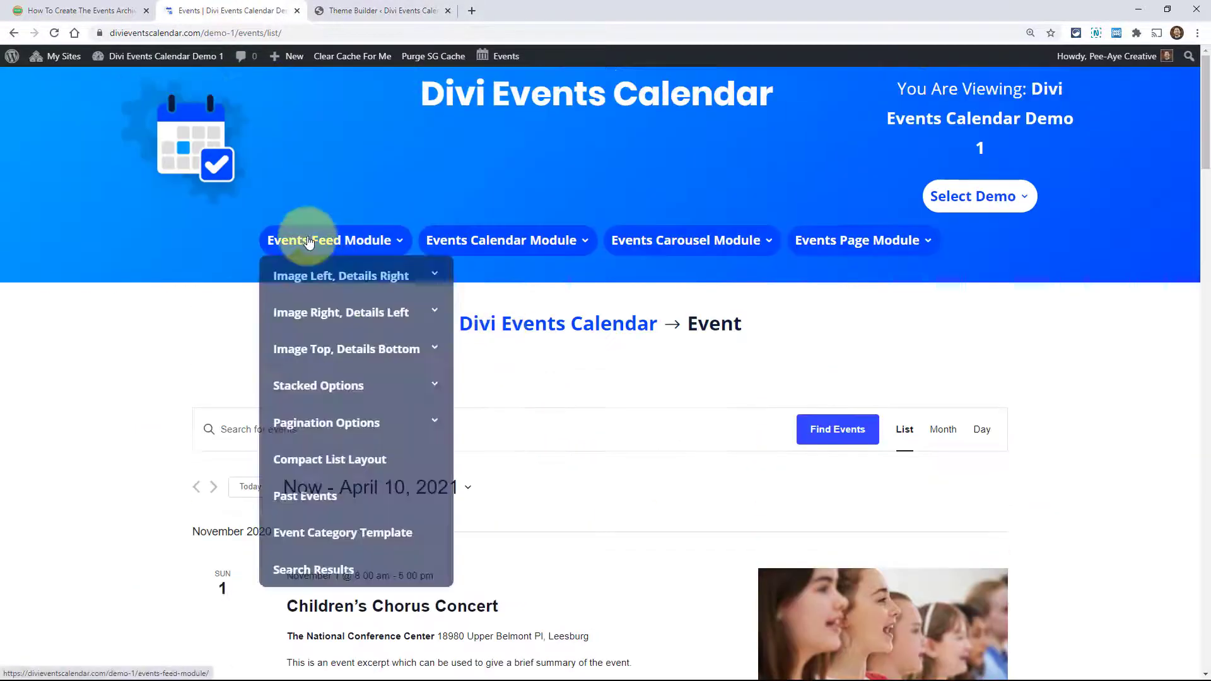
mouse_move(328, 298)
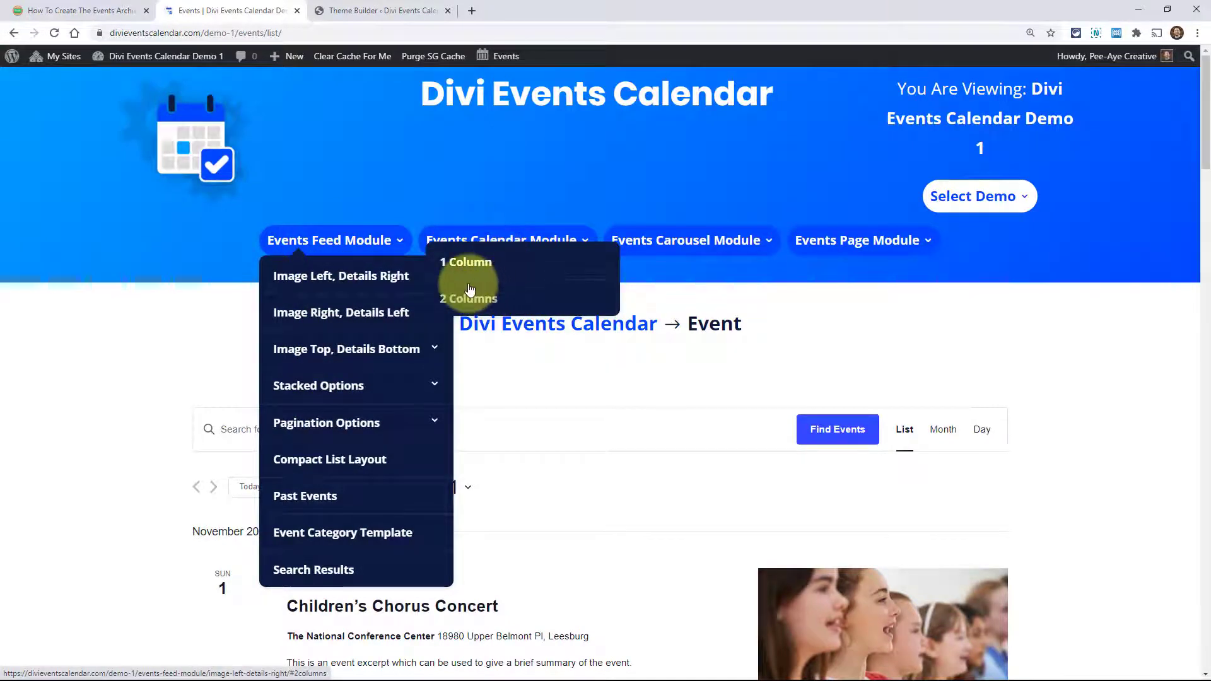
left_click(73, 12)
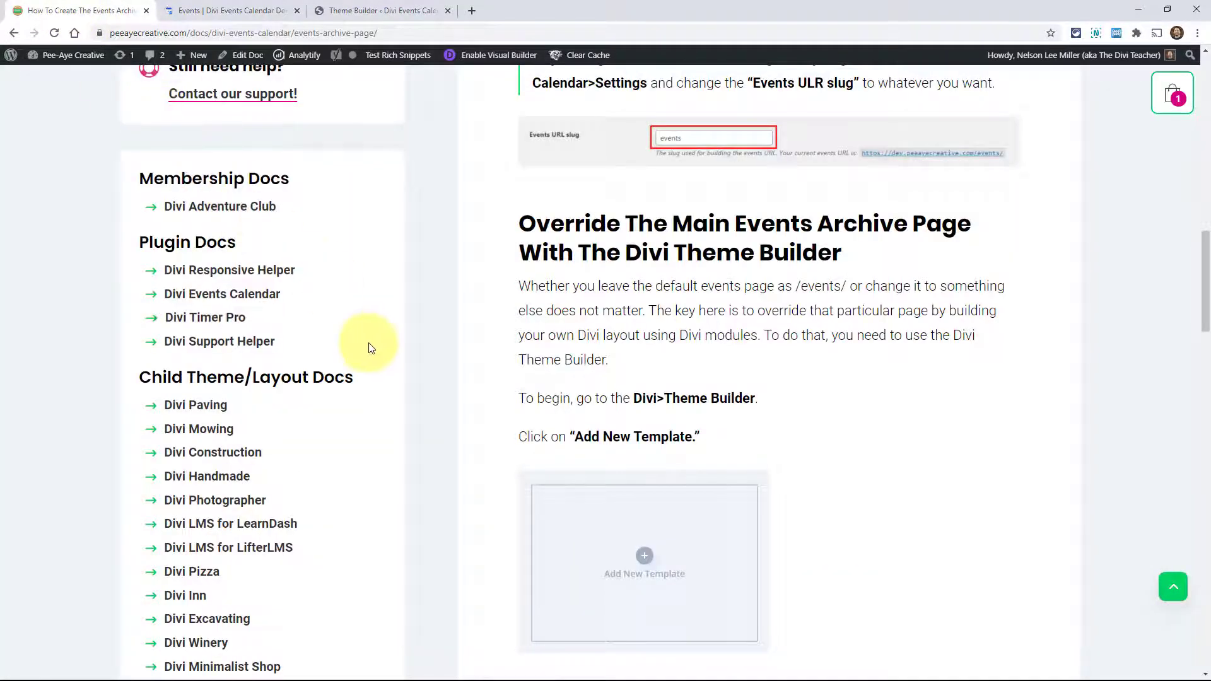
scroll(369, 345, "up", 5)
scroll(377, 349, "up", 10)
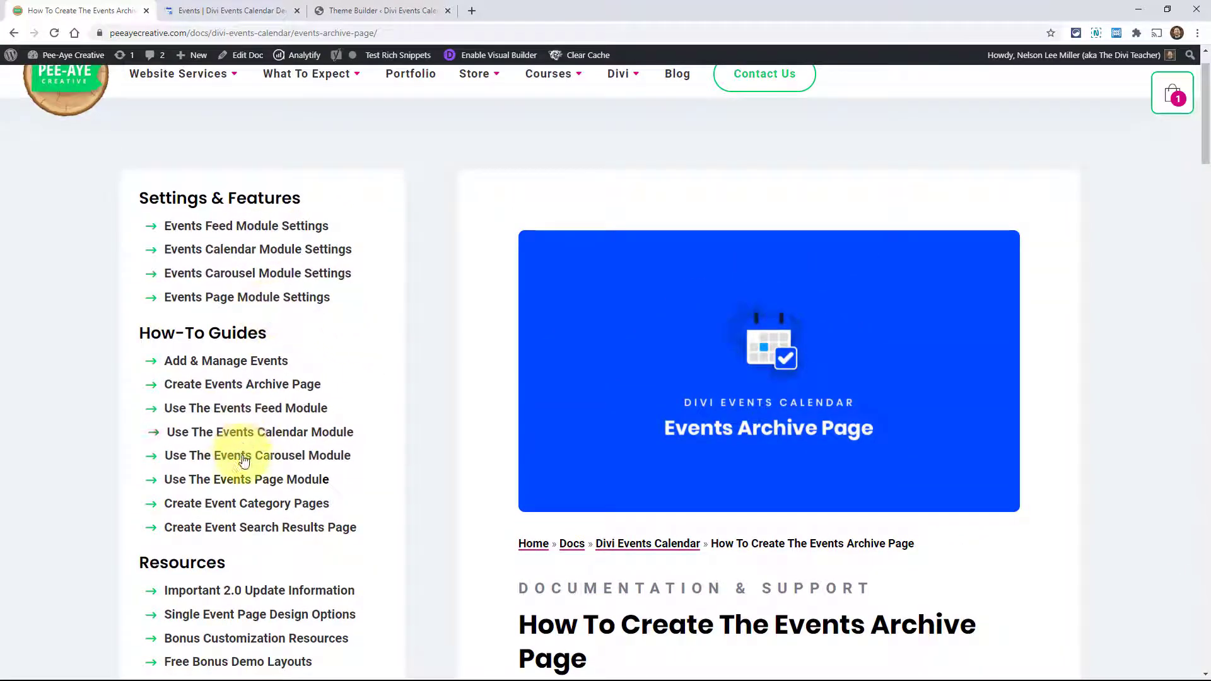
left_click(378, 10)
scroll(604, 536, "up", 5)
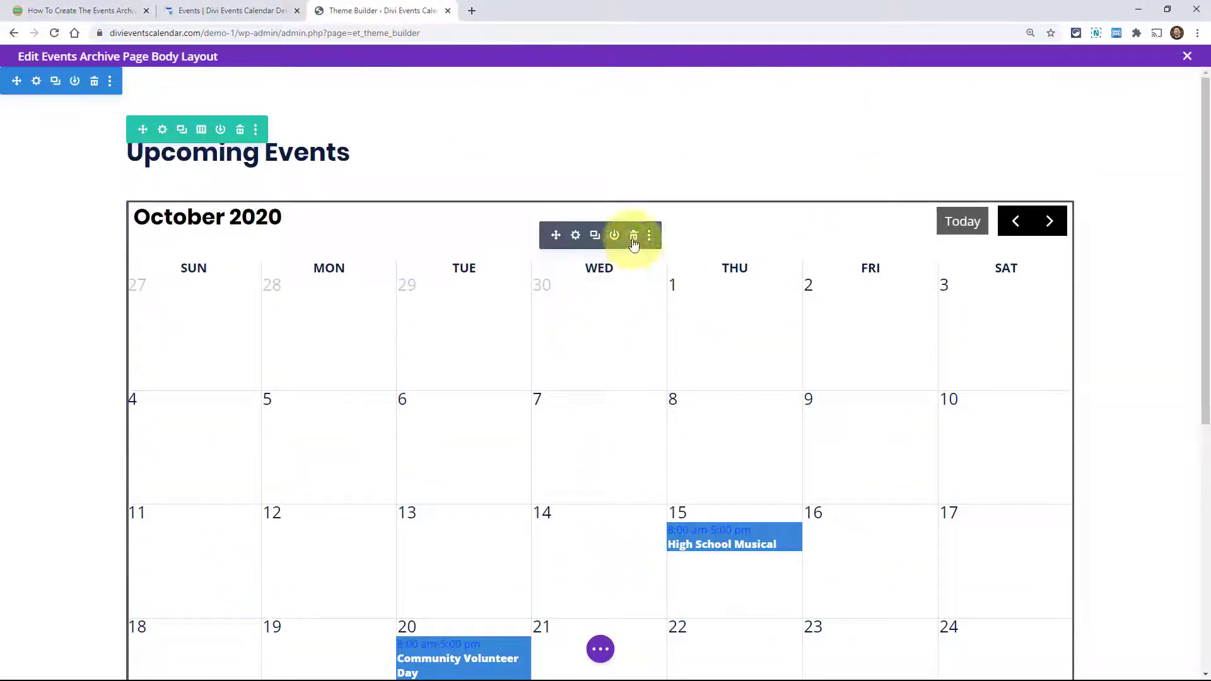
Delete the calendar module and insert an Events Carousel module with its default settings
left_click(634, 236)
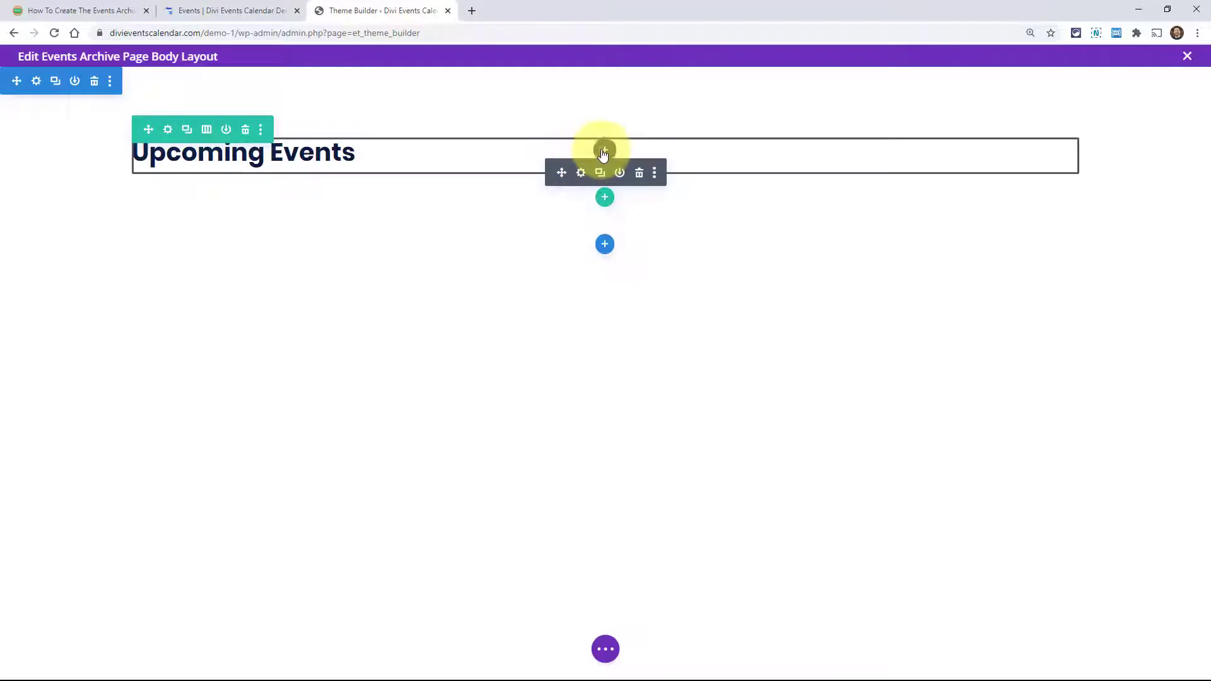
left_click(603, 151)
type("even")
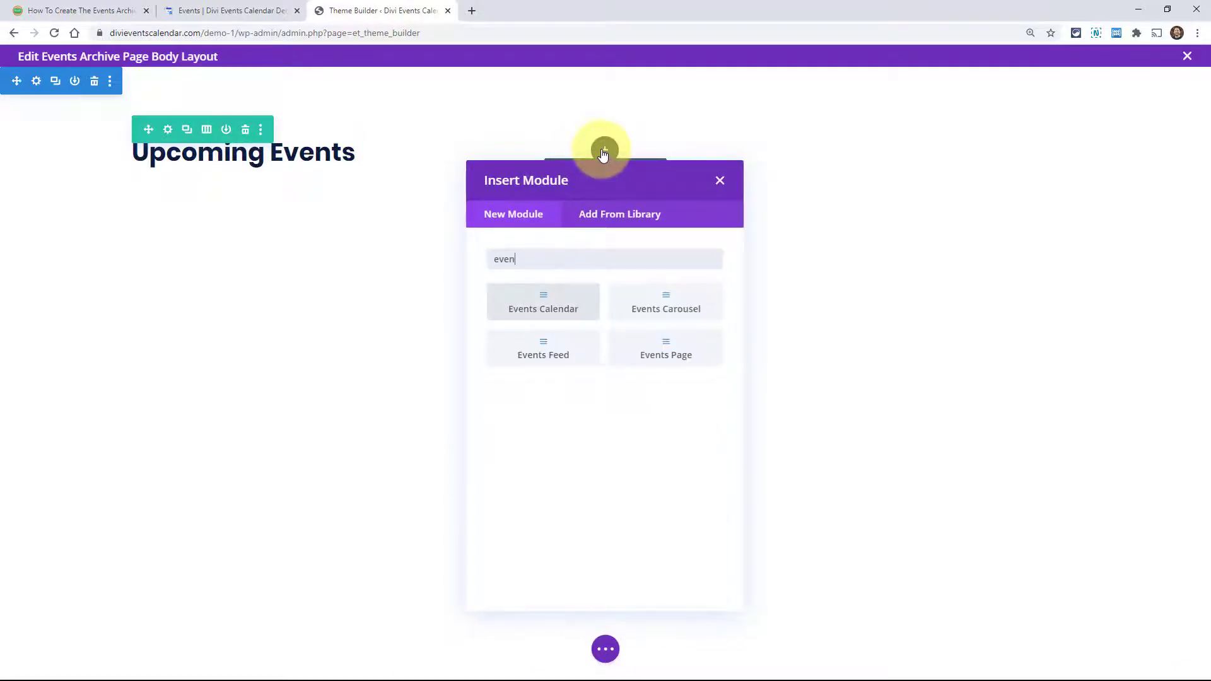
left_click(651, 309)
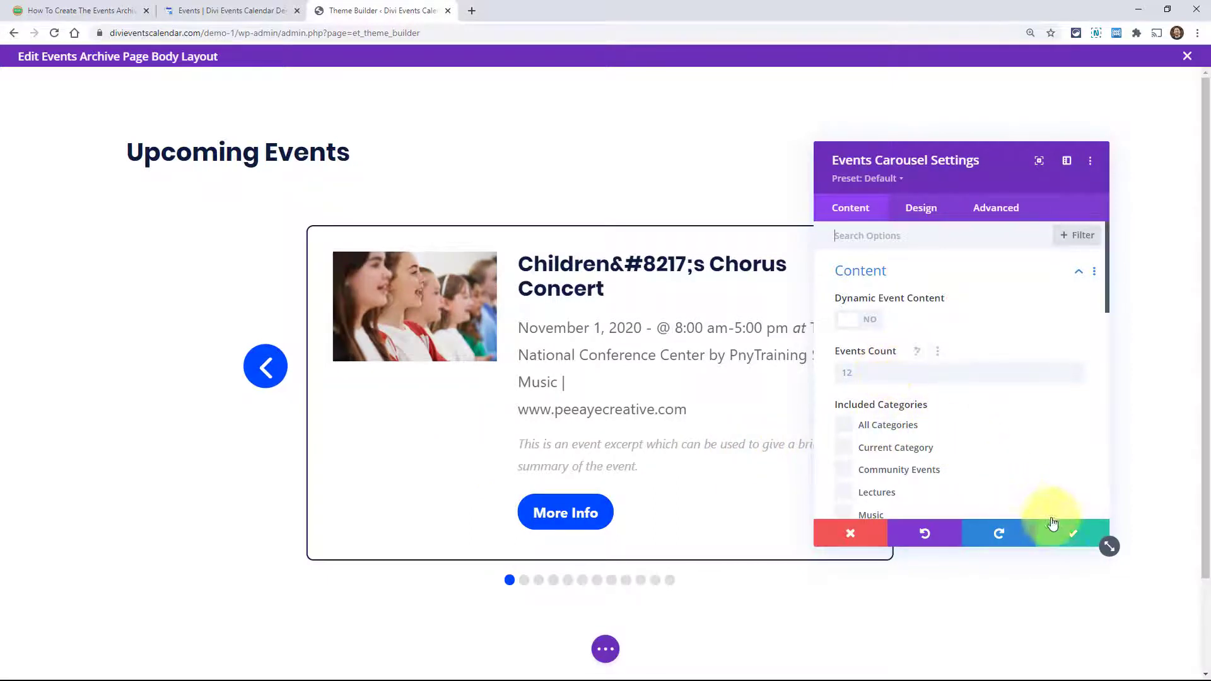
left_click(605, 649)
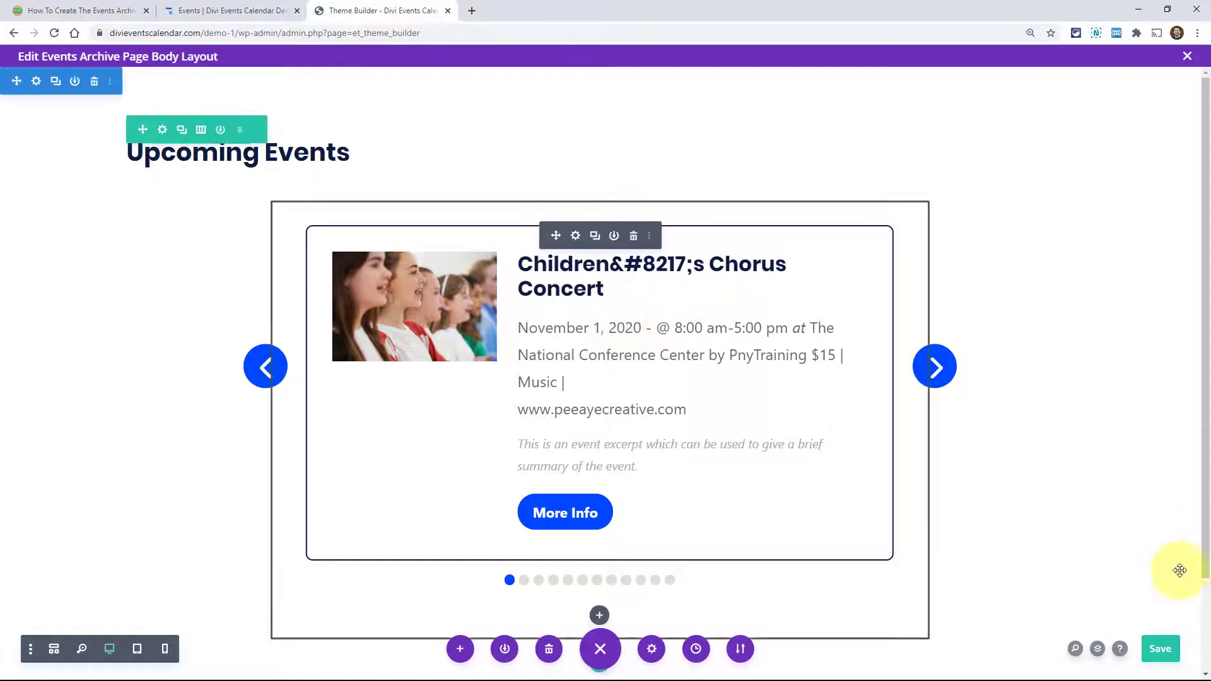
Save the body layout, exit the builder, and reload the live events page
left_click(1159, 653)
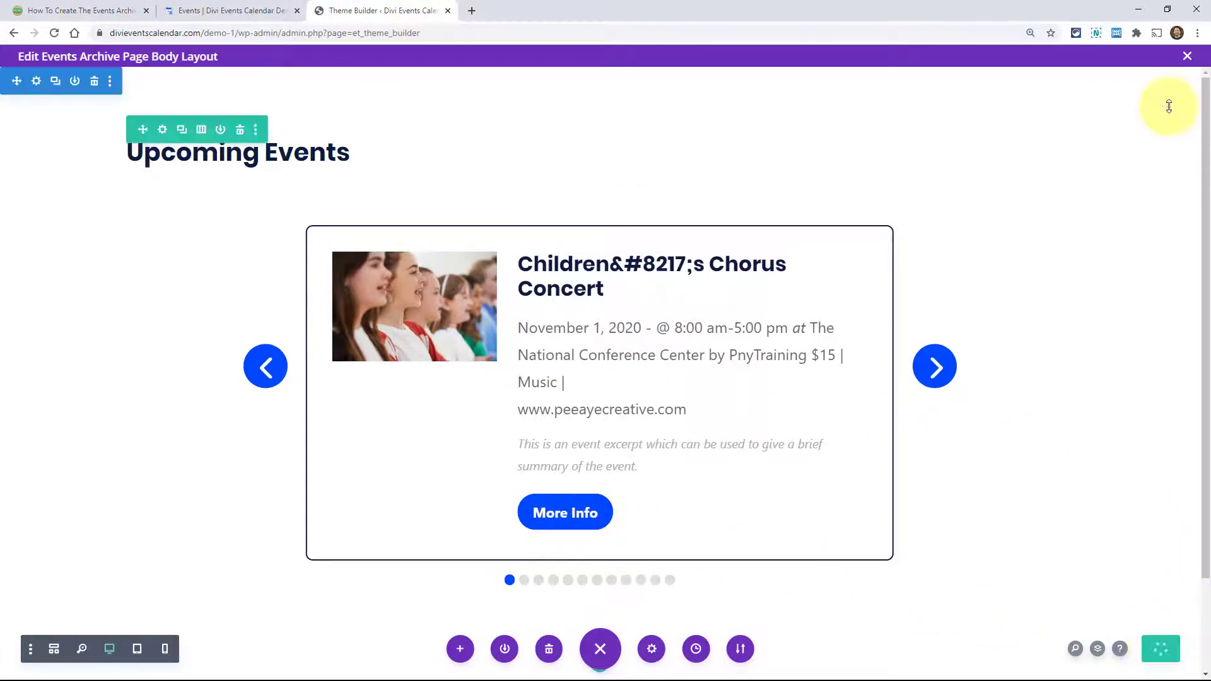
left_click(1186, 57)
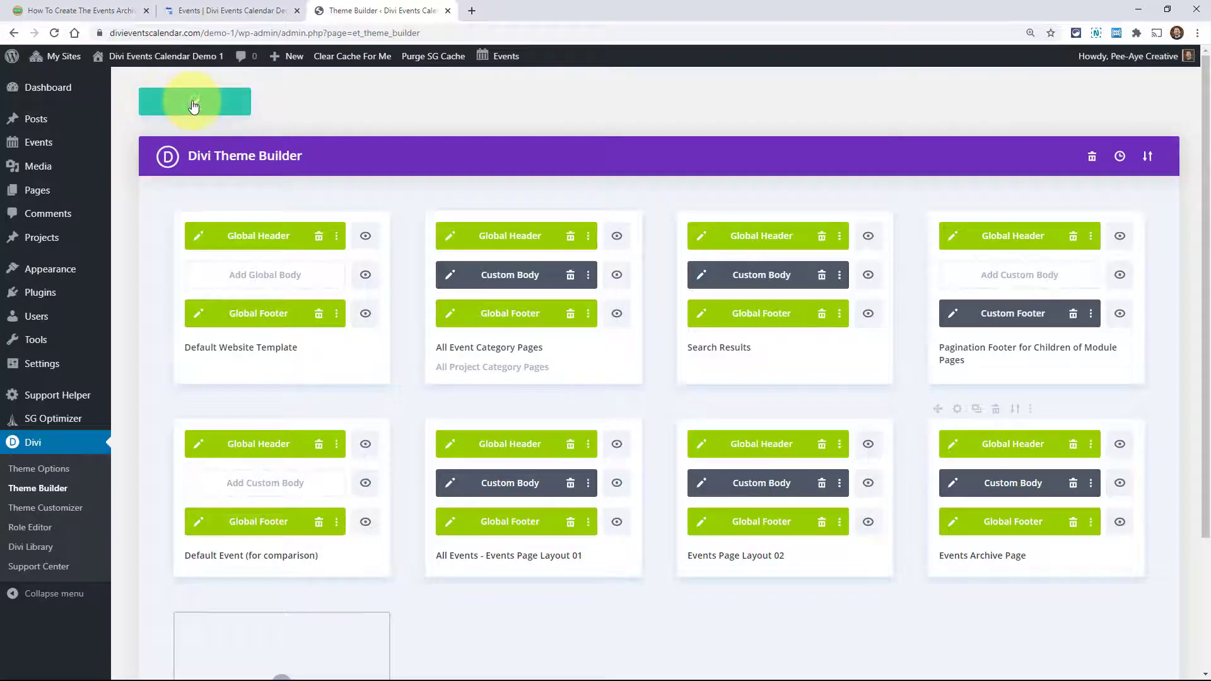
left_click(203, 10)
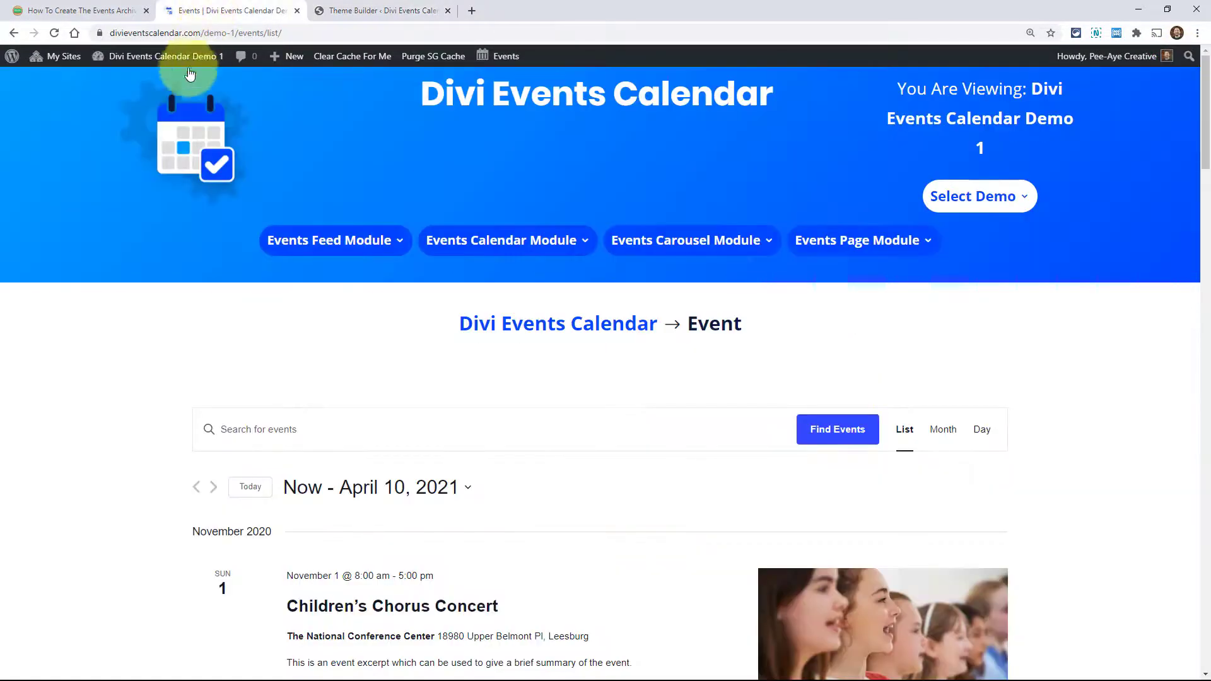
left_click(53, 33)
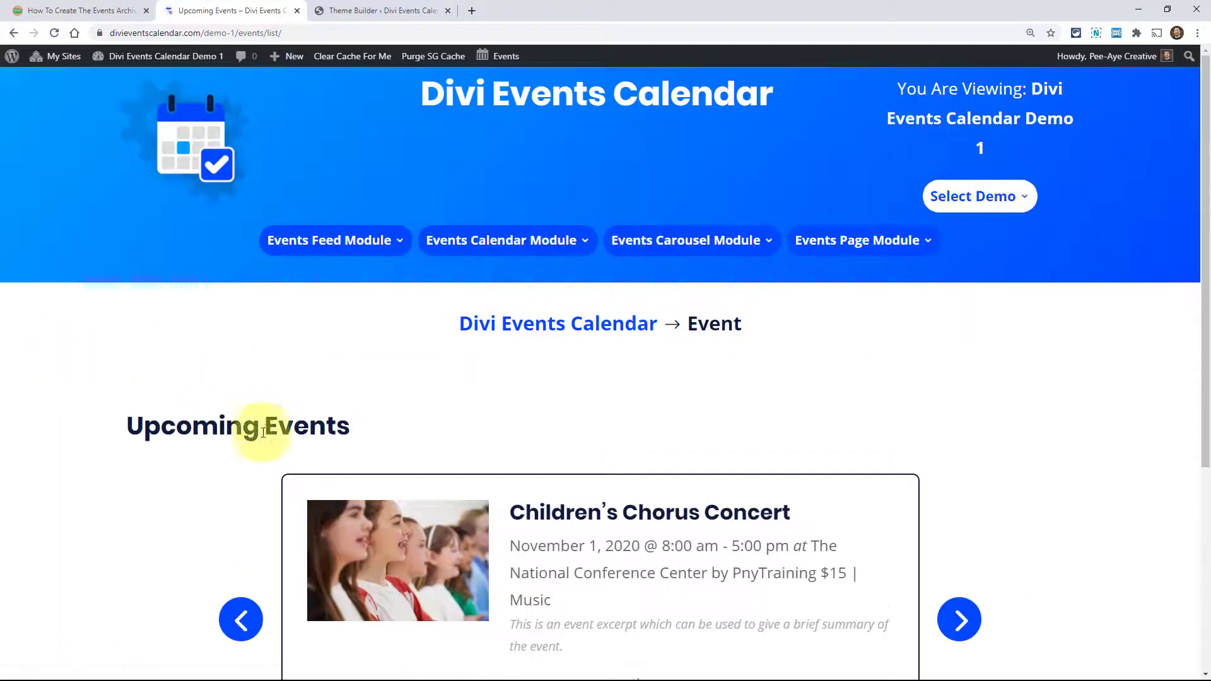
Review the live page's Upcoming Events heading and events carousel
left_click_drag(132, 426, 319, 425)
left_click(306, 424)
scroll(585, 353, "down", 4)
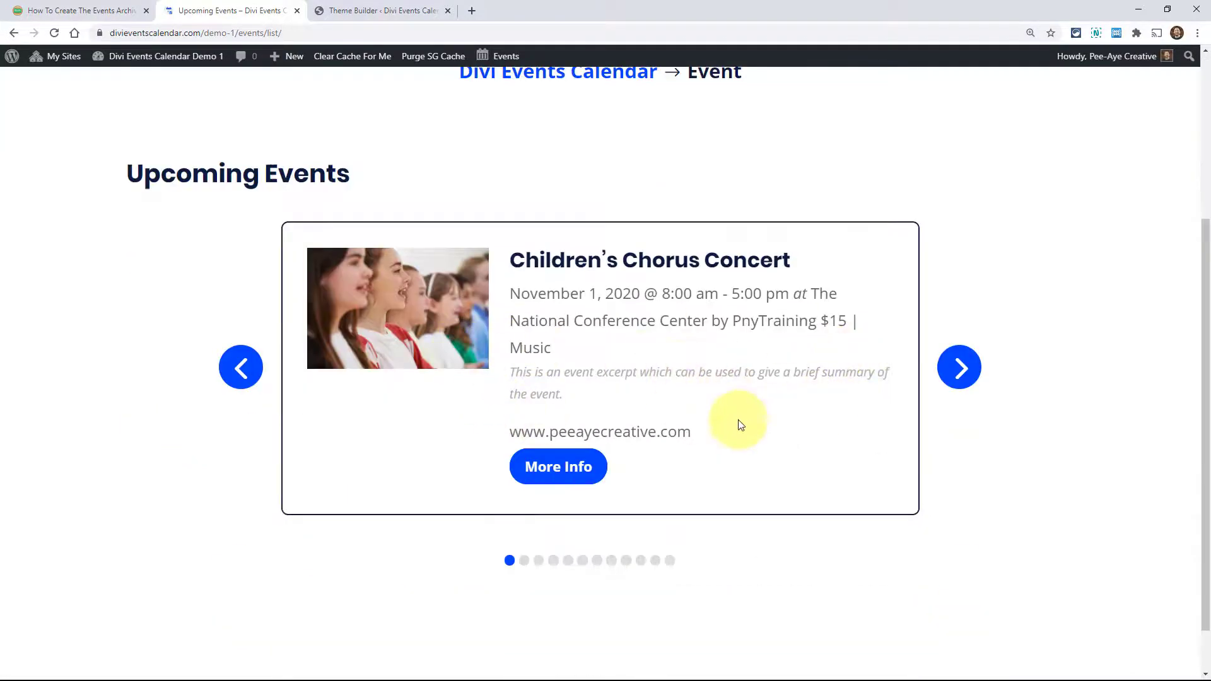
scroll(819, 454, "down", 1)
scroll(999, 507, "up", 5)
scroll(1041, 429, "down", 5)
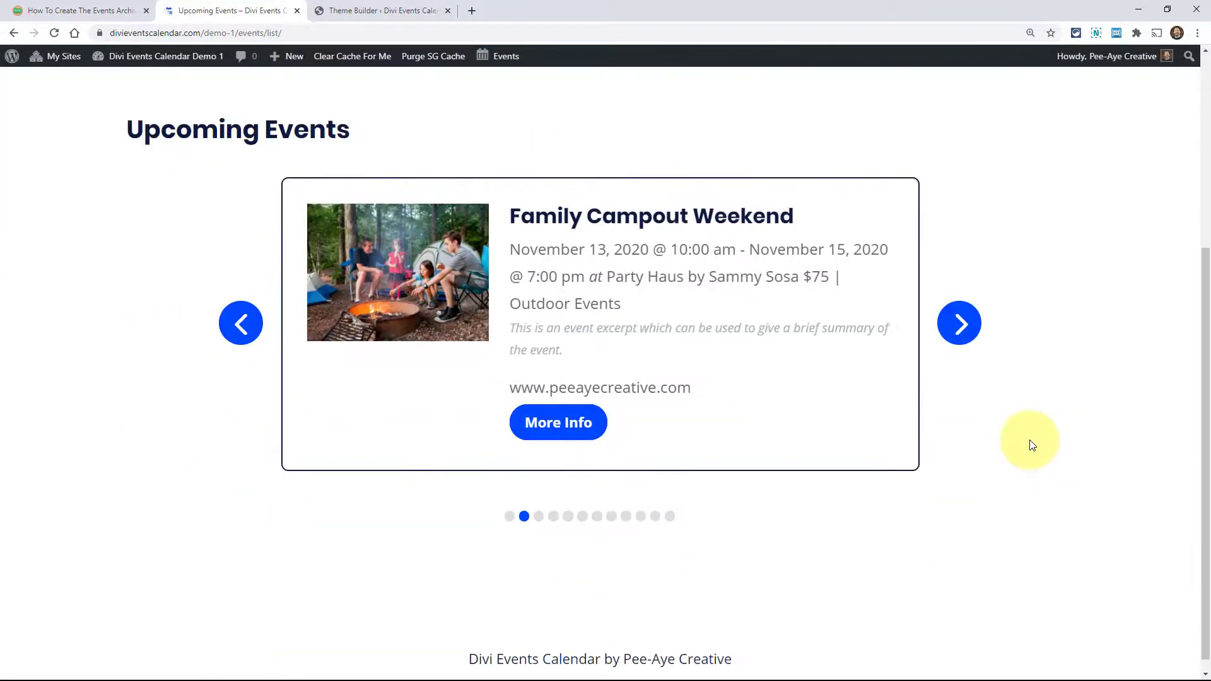
scroll(1026, 442, "up", 5)
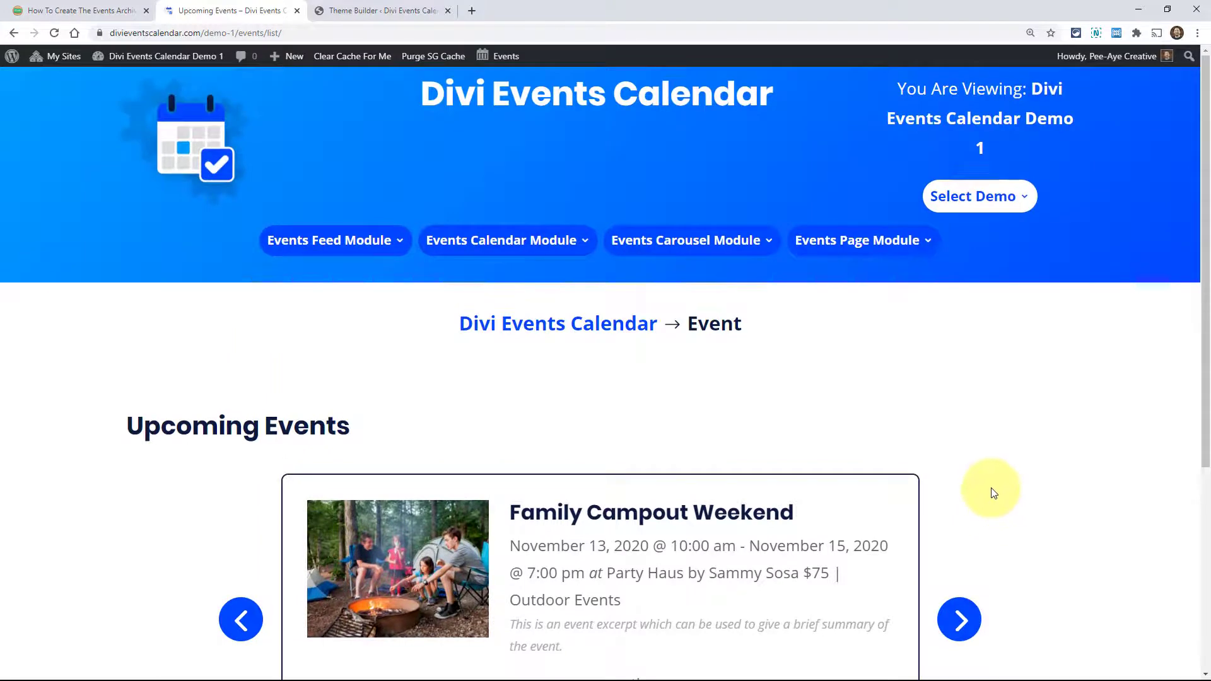
scroll(992, 492, "down", 4)
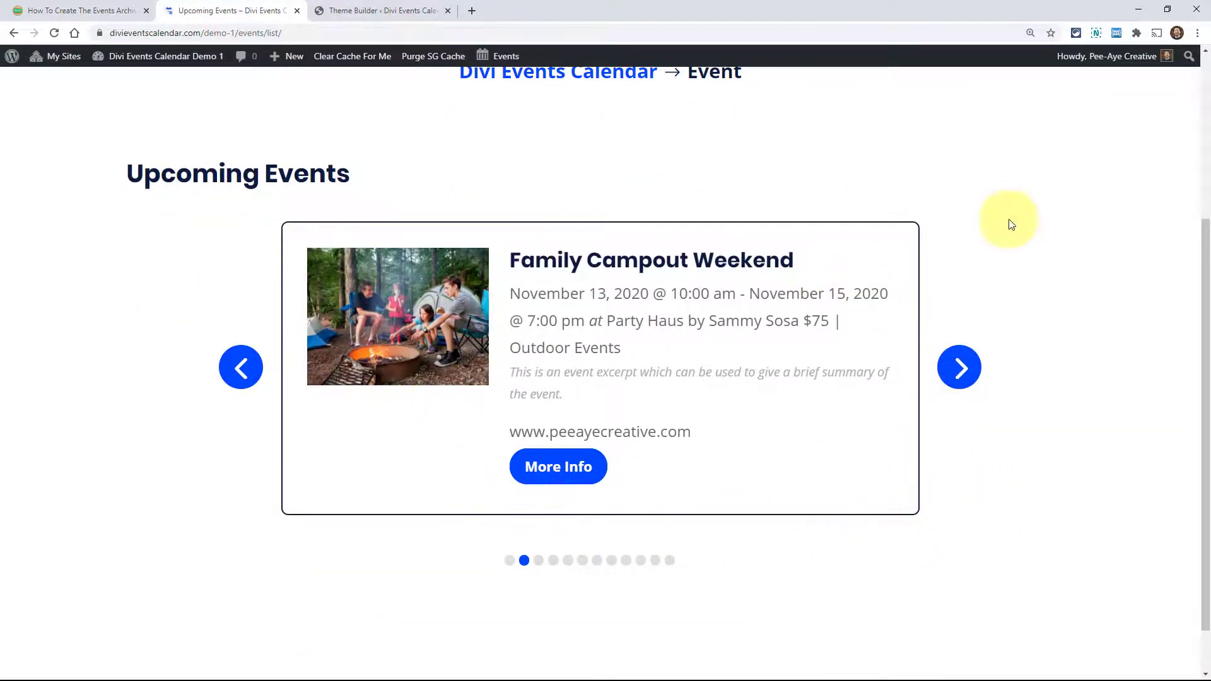
scroll(1049, 473, "up", 4)
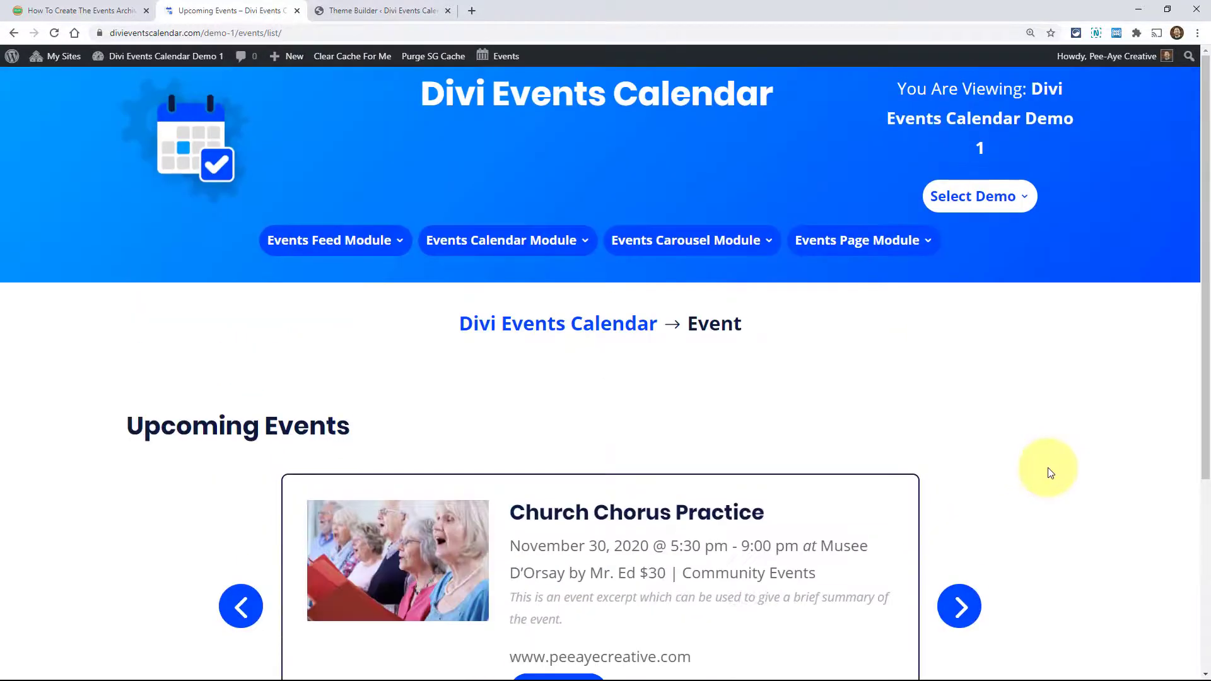
Return to the Pee-Aye Creative events archive guide and review its Main Events Page section
key("ctrl+shift+Tab")
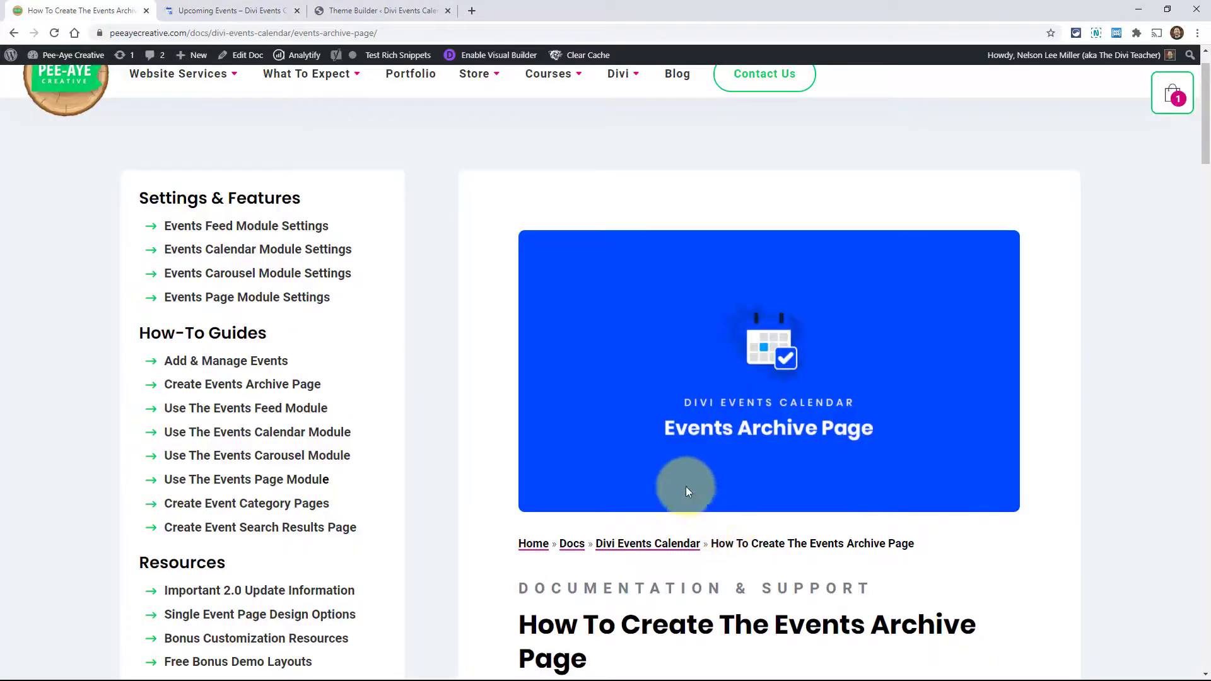
scroll(933, 534, "down", 4)
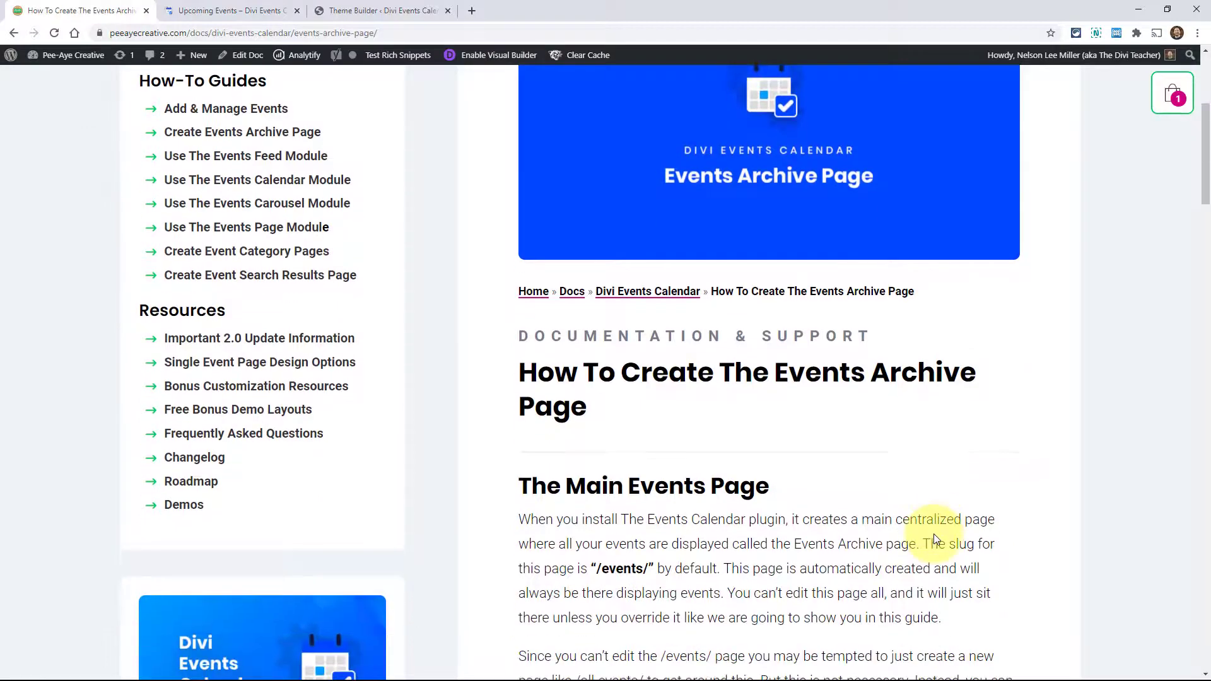
scroll(934, 533, "down", 5)
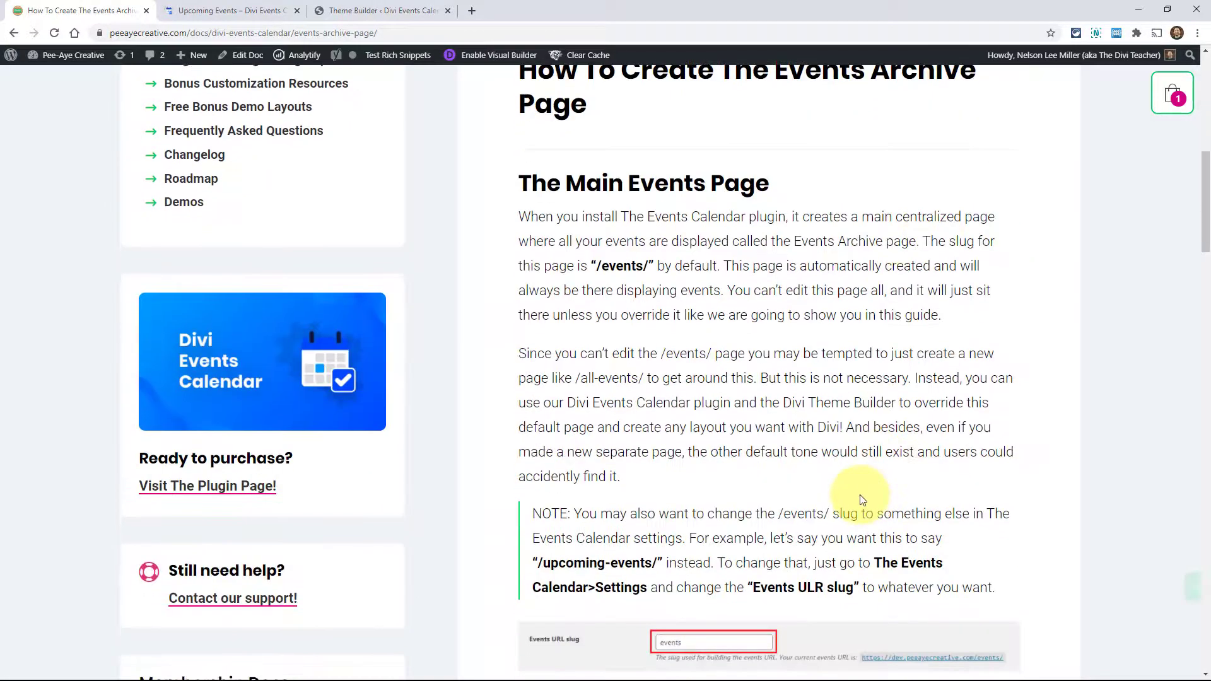
scroll(845, 493, "up", 4)
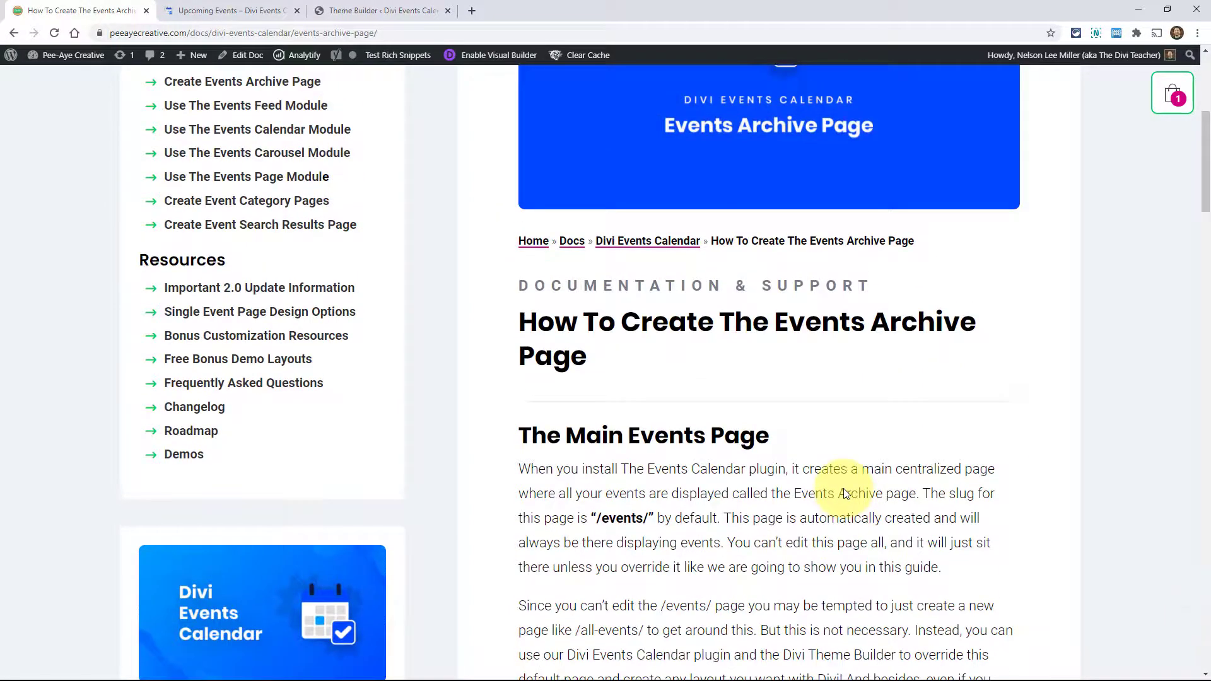